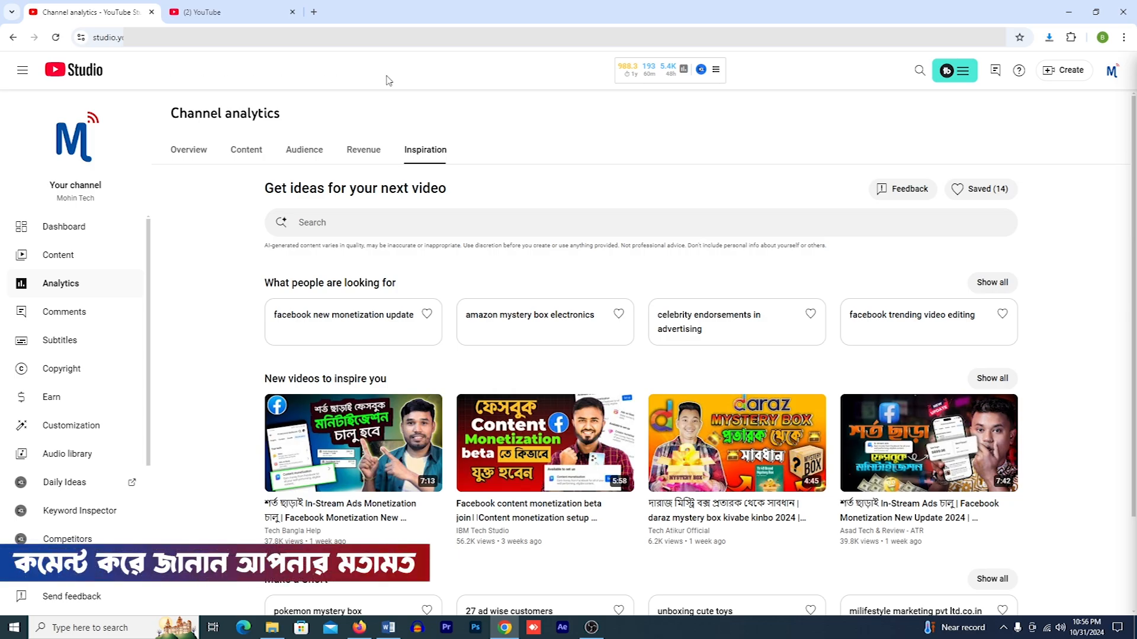
left_click(218, 37)
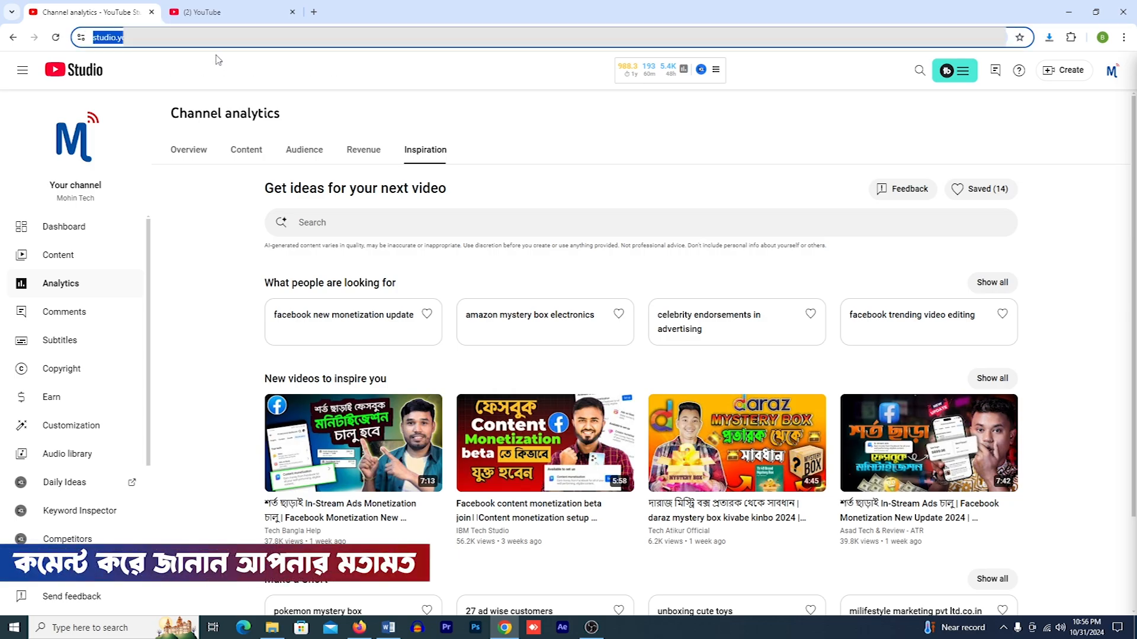
left_click(220, 67)
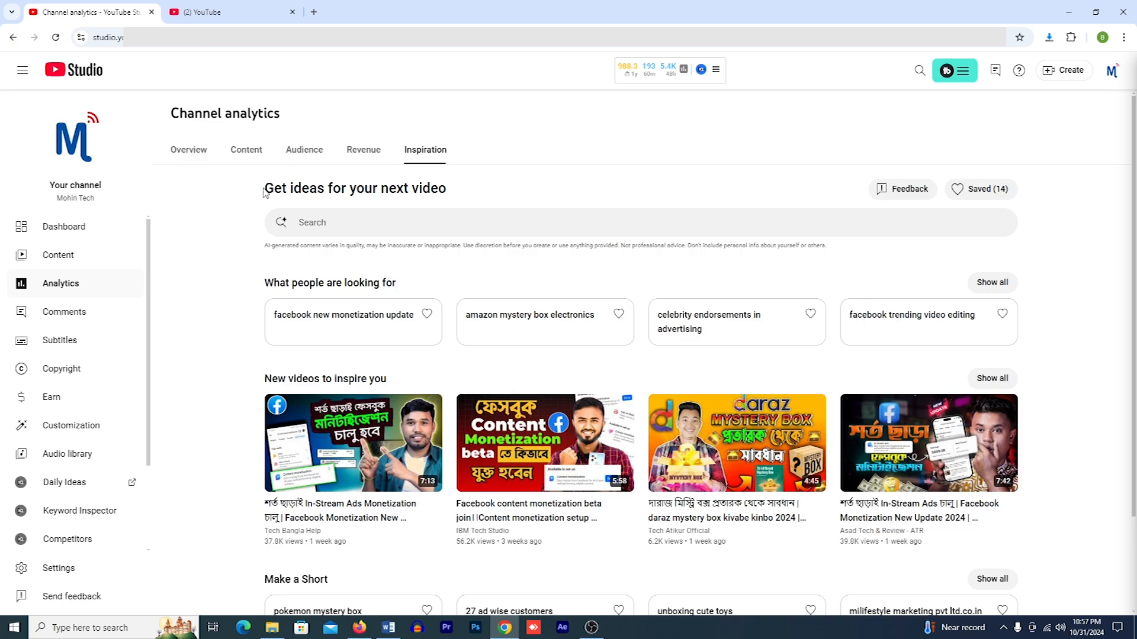
left_click_drag(264, 192, 449, 193)
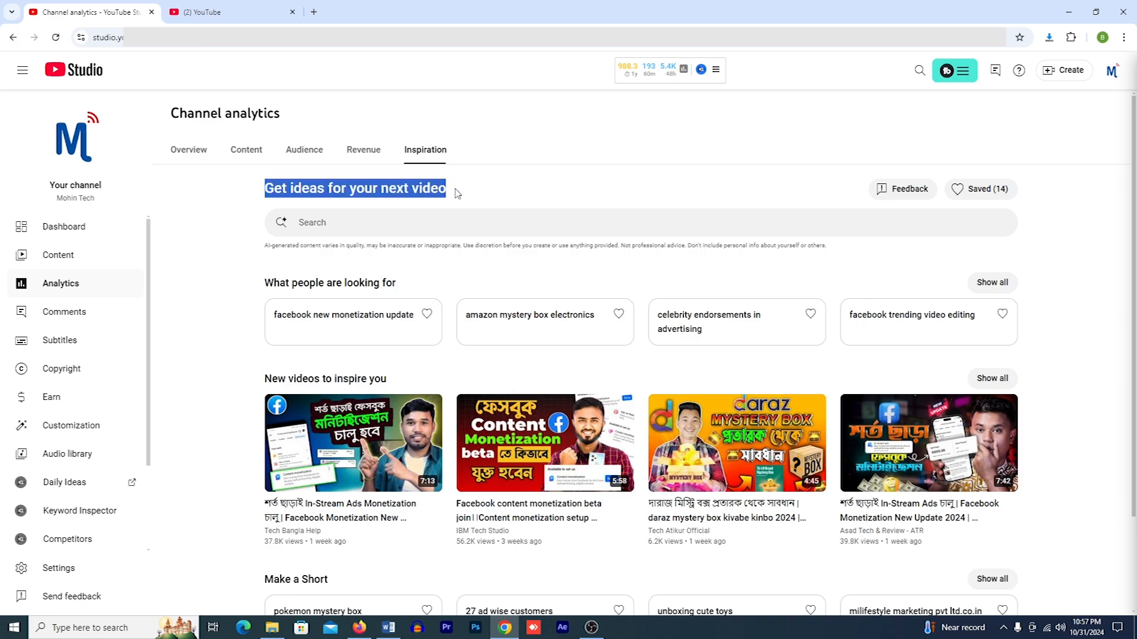
left_click_drag(457, 194, 251, 193)
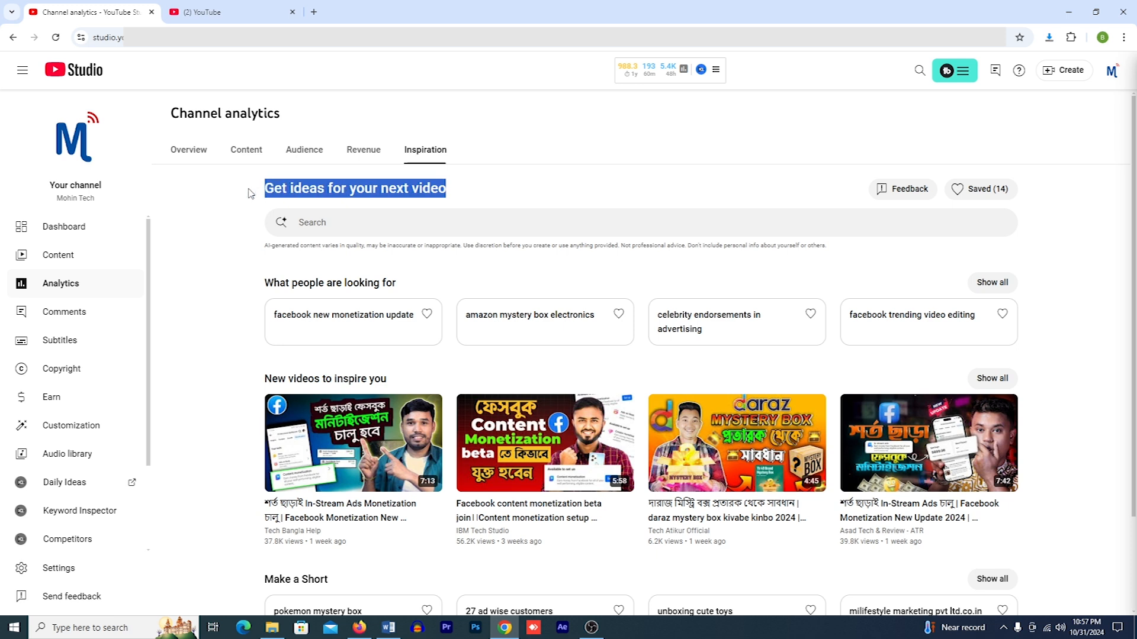
Search the video inspiration ideas for "How to get youtube video seo bangla".
left_click(319, 221)
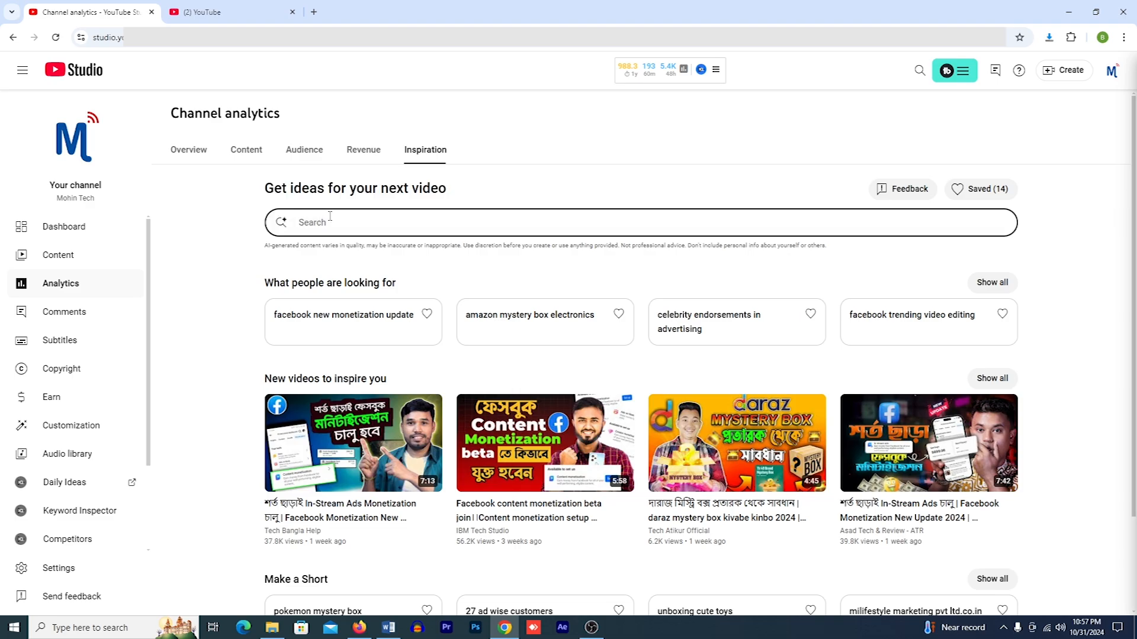
type("How")
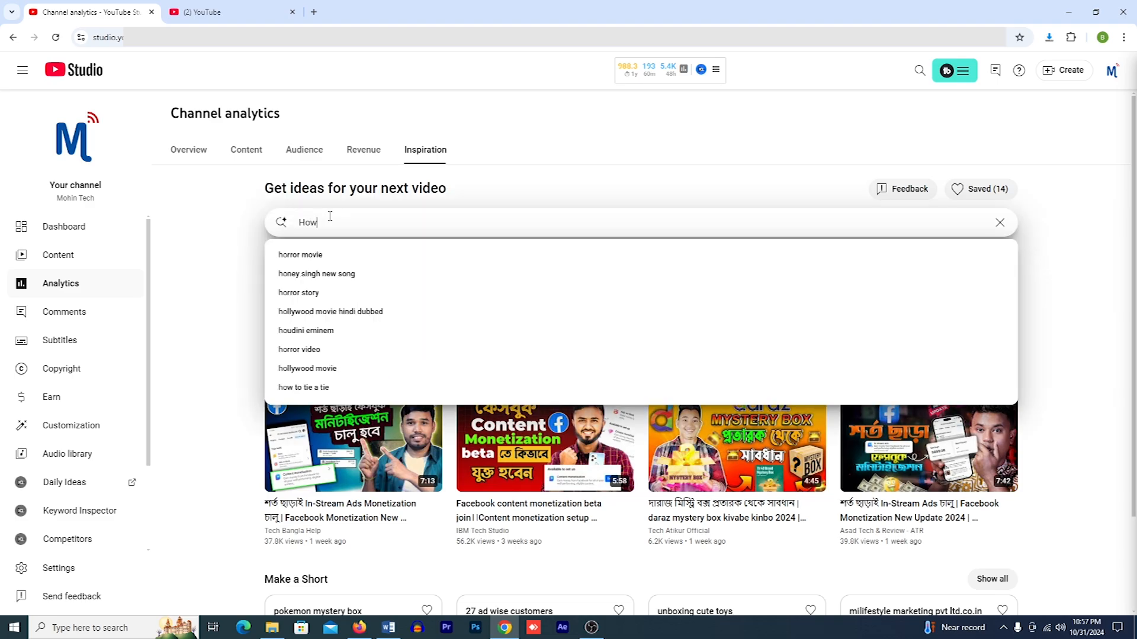
type(" to get yo")
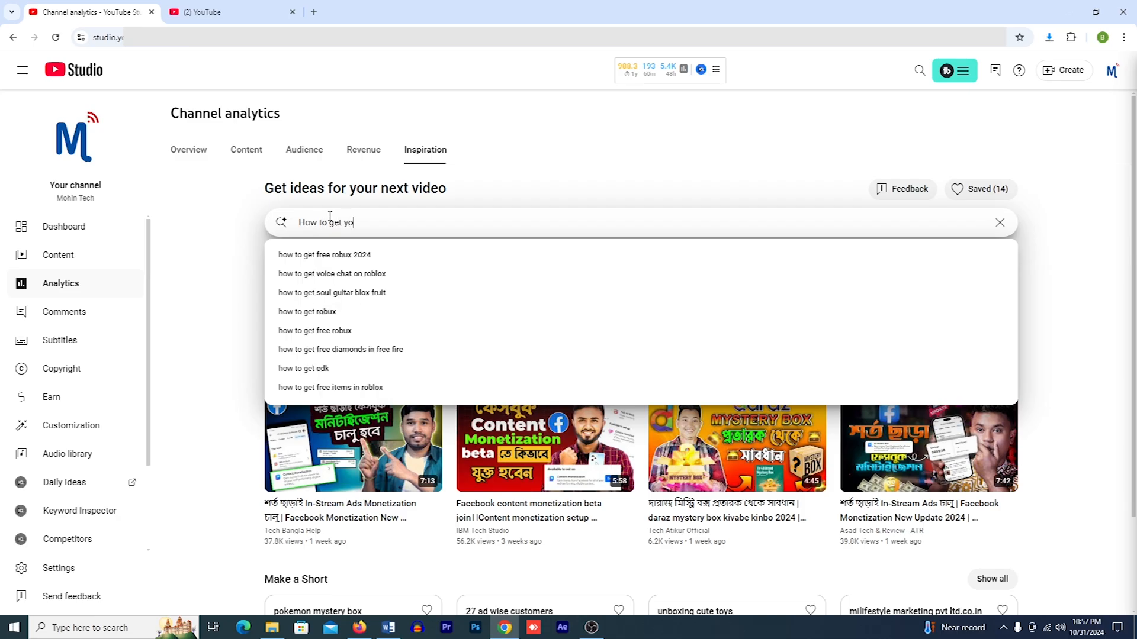
type("utube video seo bangla")
key("Return")
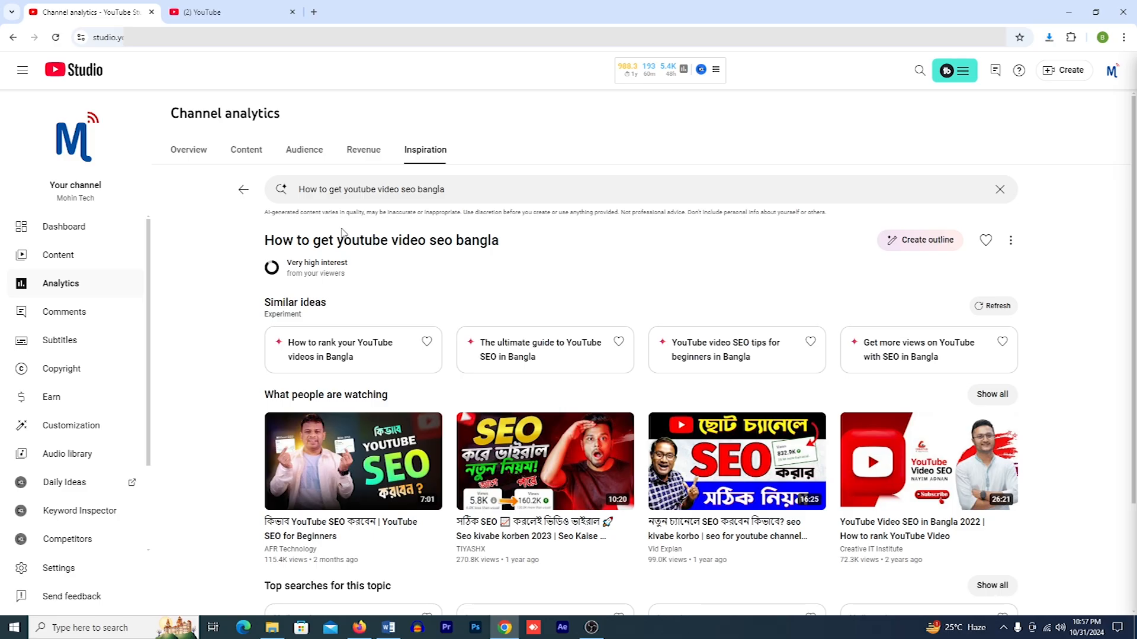
Check the viewer interest rating for the searched topic.
mouse_move(348, 264)
triple_click(288, 263)
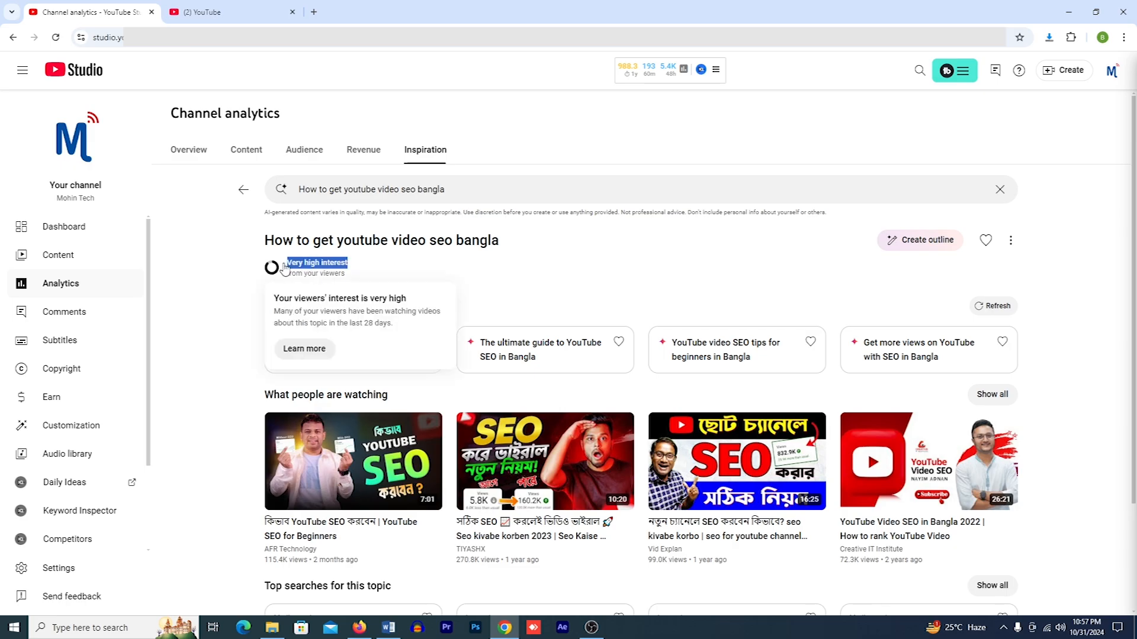
left_click_drag(353, 275, 288, 262)
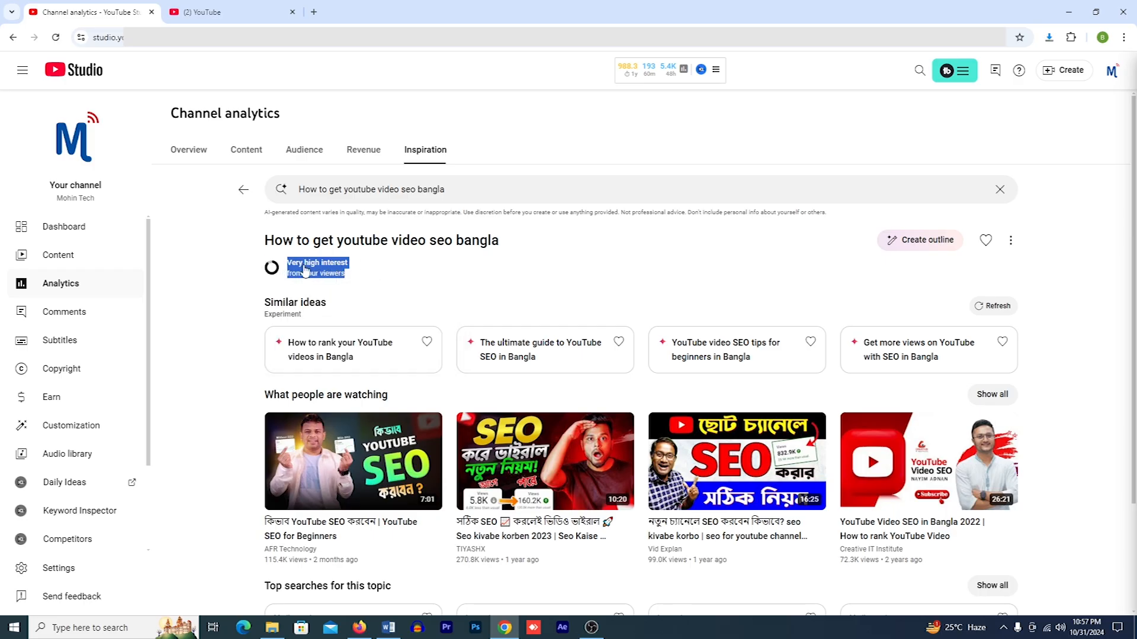
left_click(240, 268)
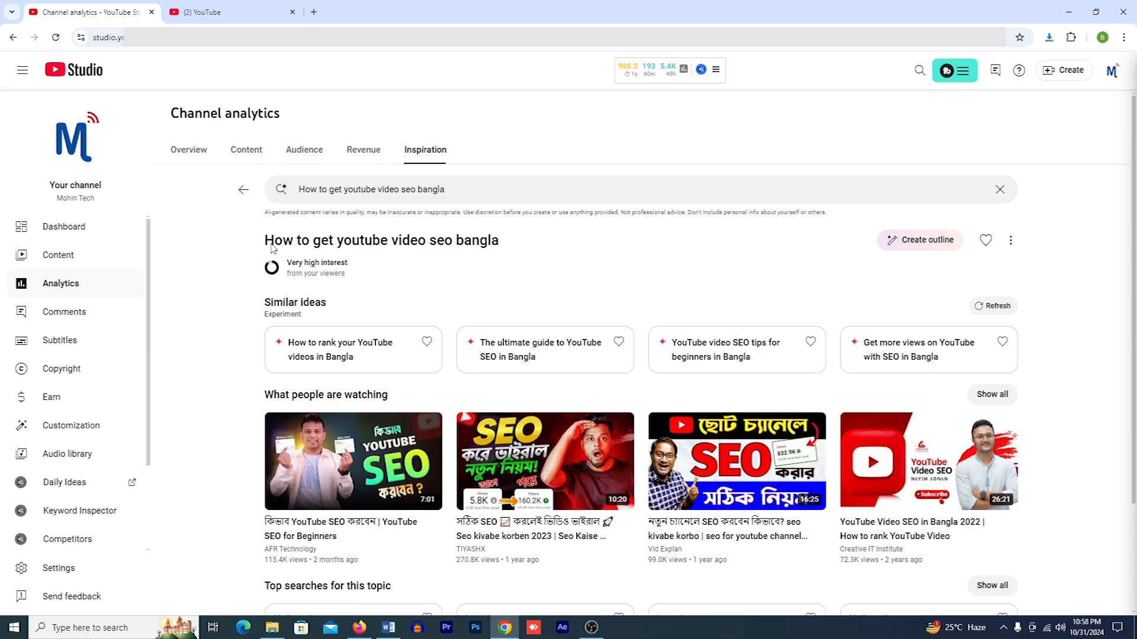
Remove the word "bangla" from the idea search phrase and run the search again.
left_click_drag(416, 192, 459, 191)
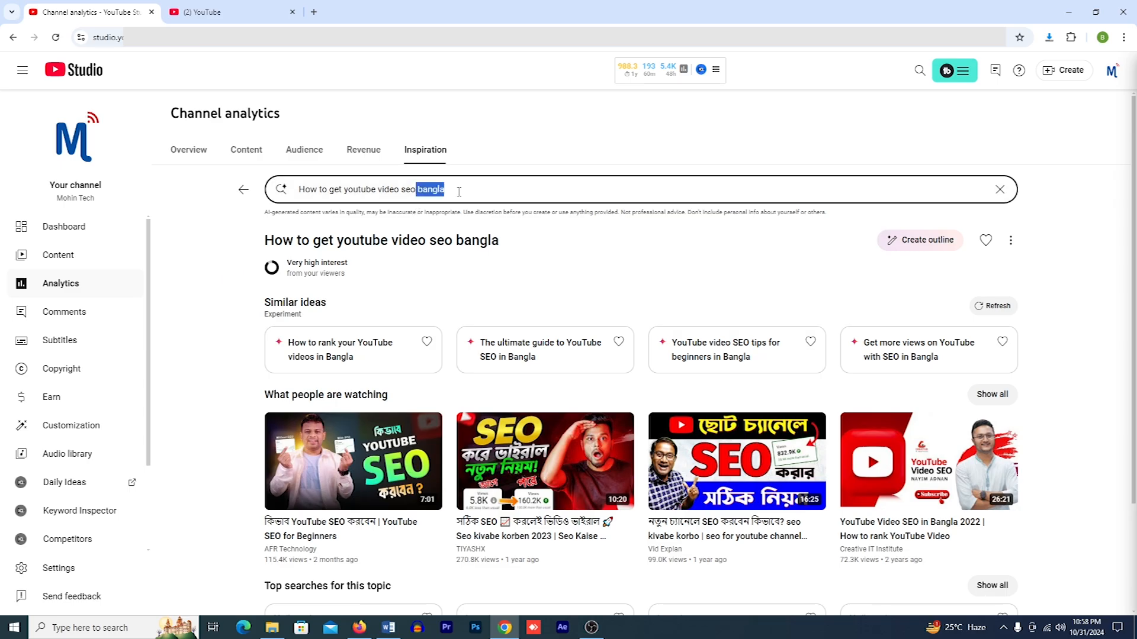
key("BackSpace")
key("Return")
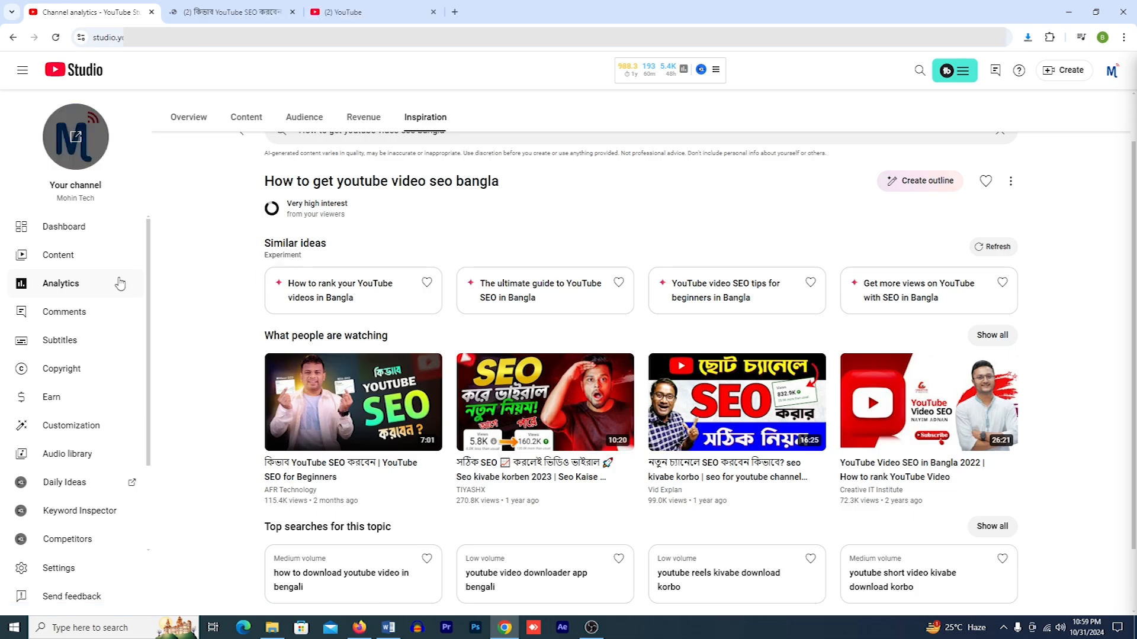
Open the full list of top searches for this topic and look through the suggested keywords.
scroll(214, 432, "down", 2)
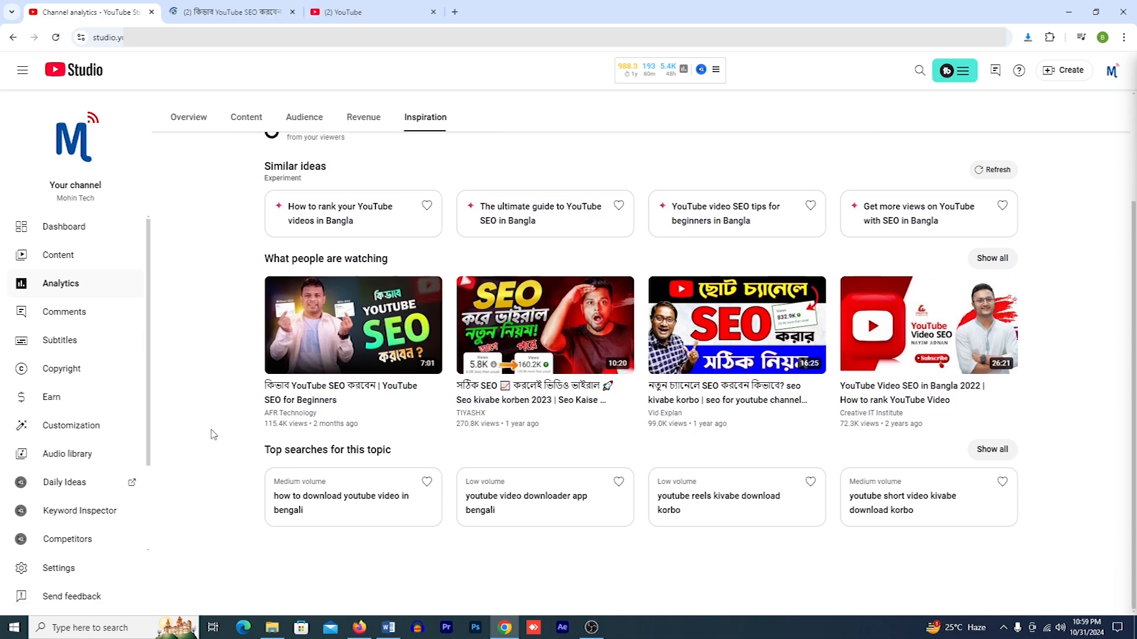
left_click_drag(396, 454, 256, 461)
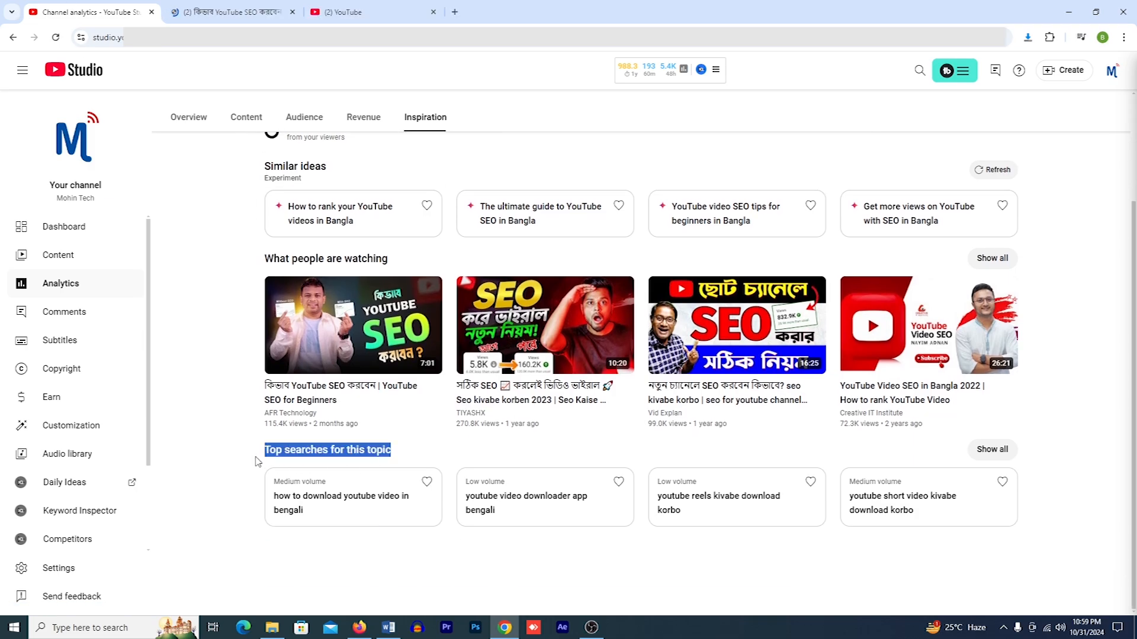
left_click(255, 457)
left_click_drag(256, 455, 441, 463)
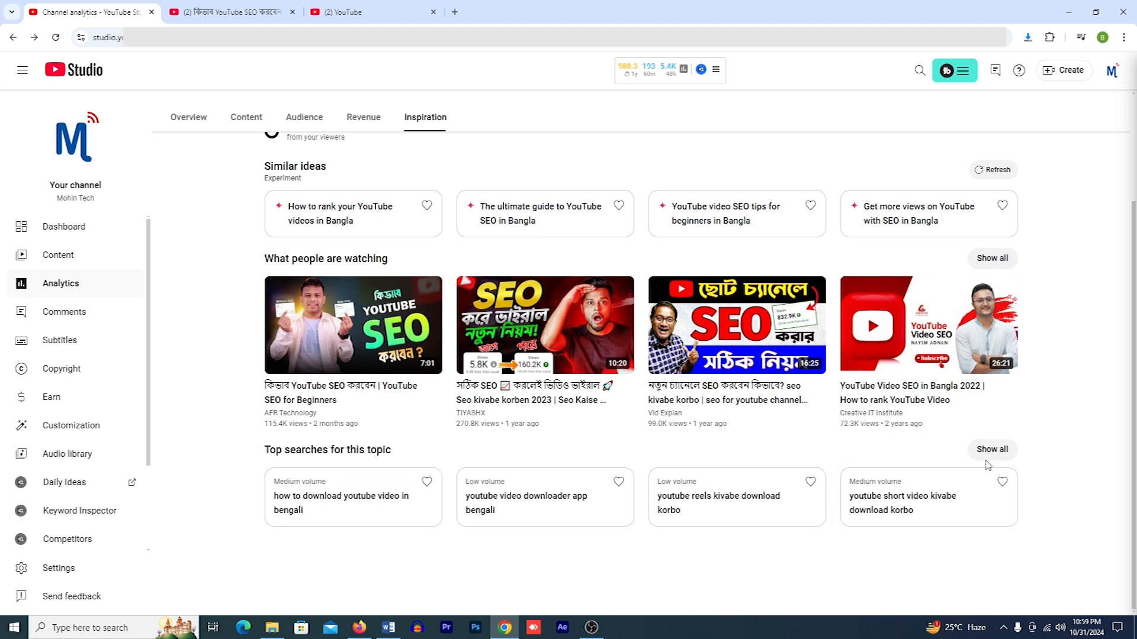
left_click(992, 449)
key("ctrl+a")
scroll(187, 284, "down", 3)
scroll(187, 284, "up", 3)
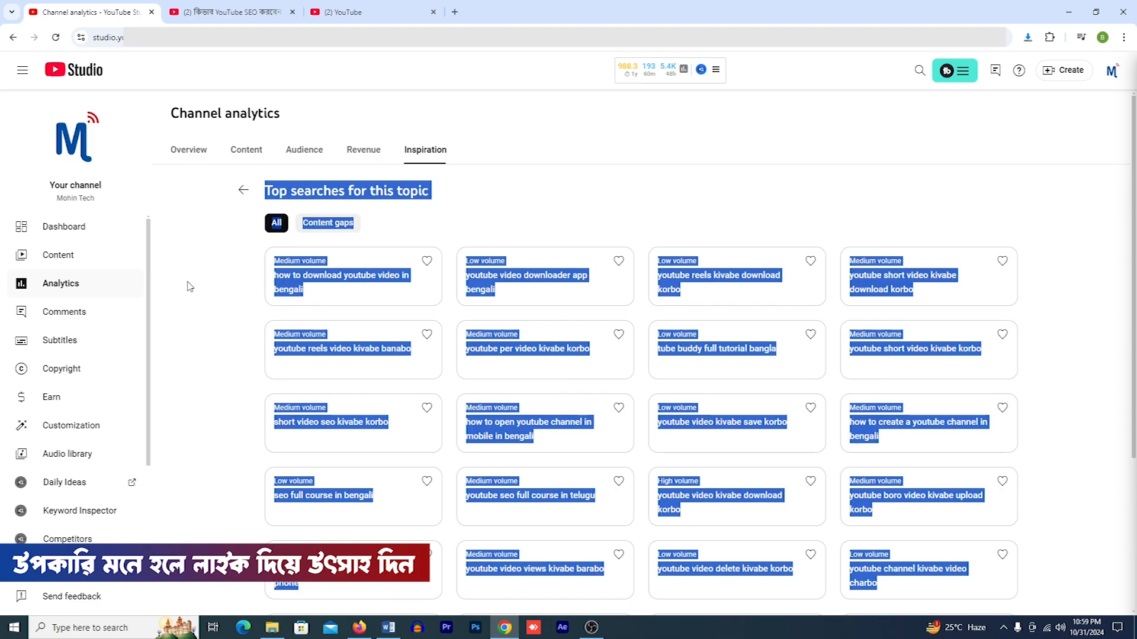
left_click(188, 287)
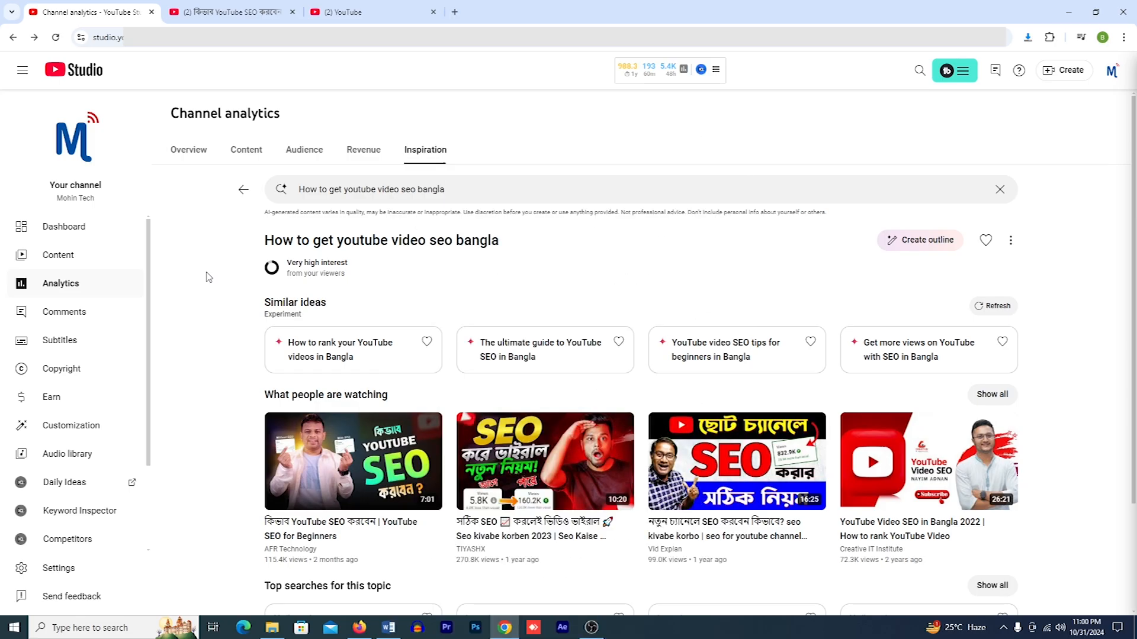
Copy the search phrase "How to get youtube video seo bangla" and switch to the Seo folder in File Explorer.
left_click(325, 190)
key("ctrl+c")
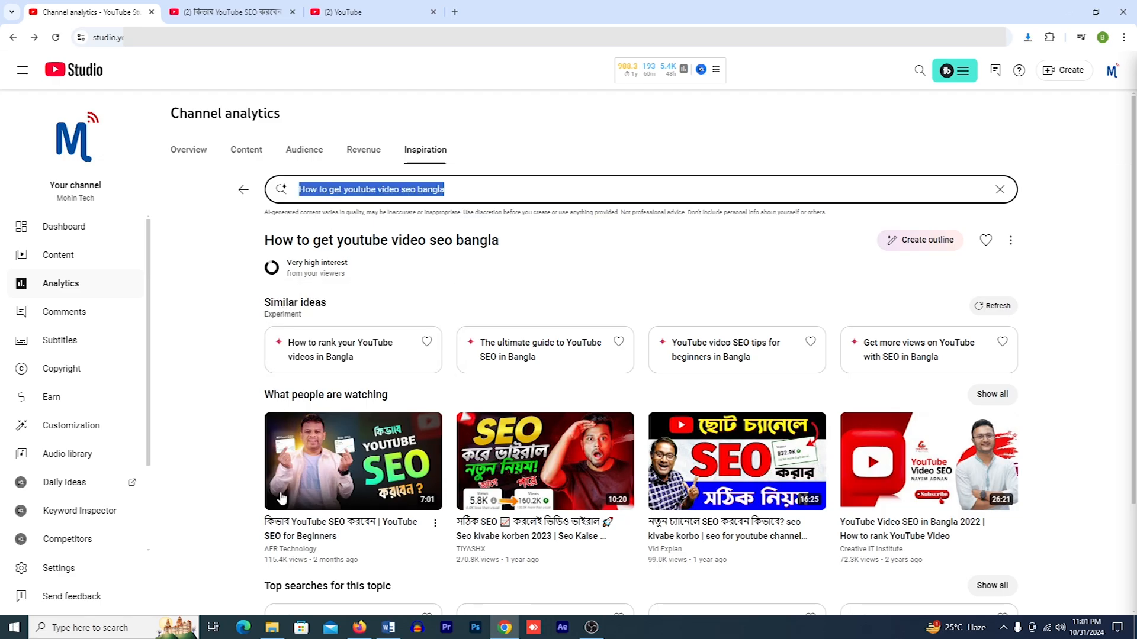
left_click(272, 627)
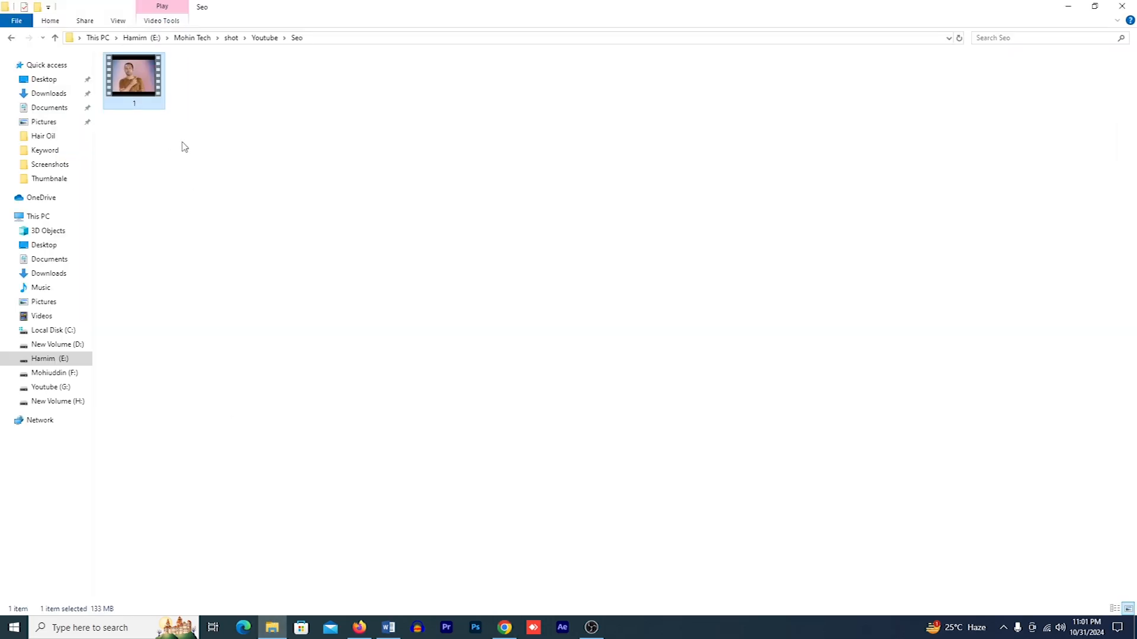
Open the detailed file properties of video 1 in the Seo folder.
left_click(167, 138)
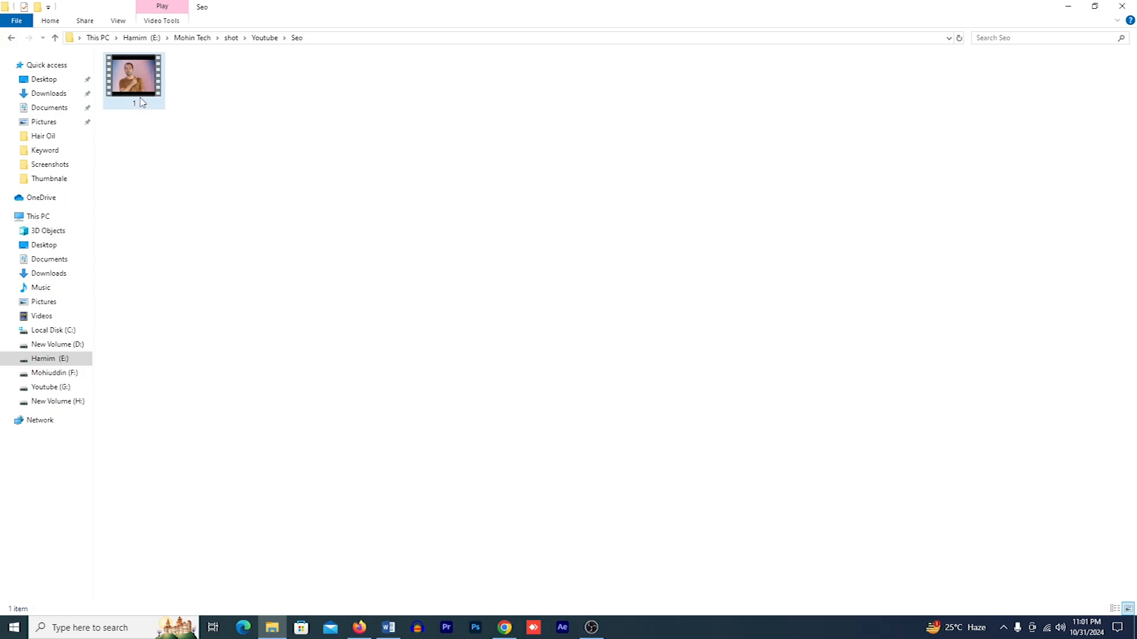
left_click(134, 99)
right_click(133, 98)
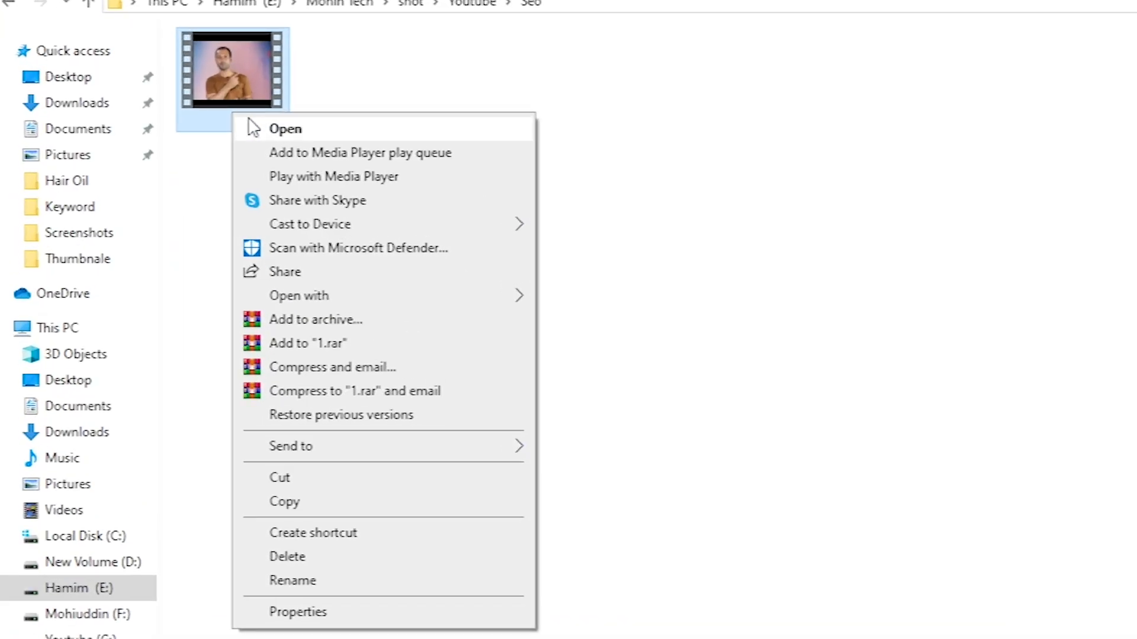
left_click(218, 126)
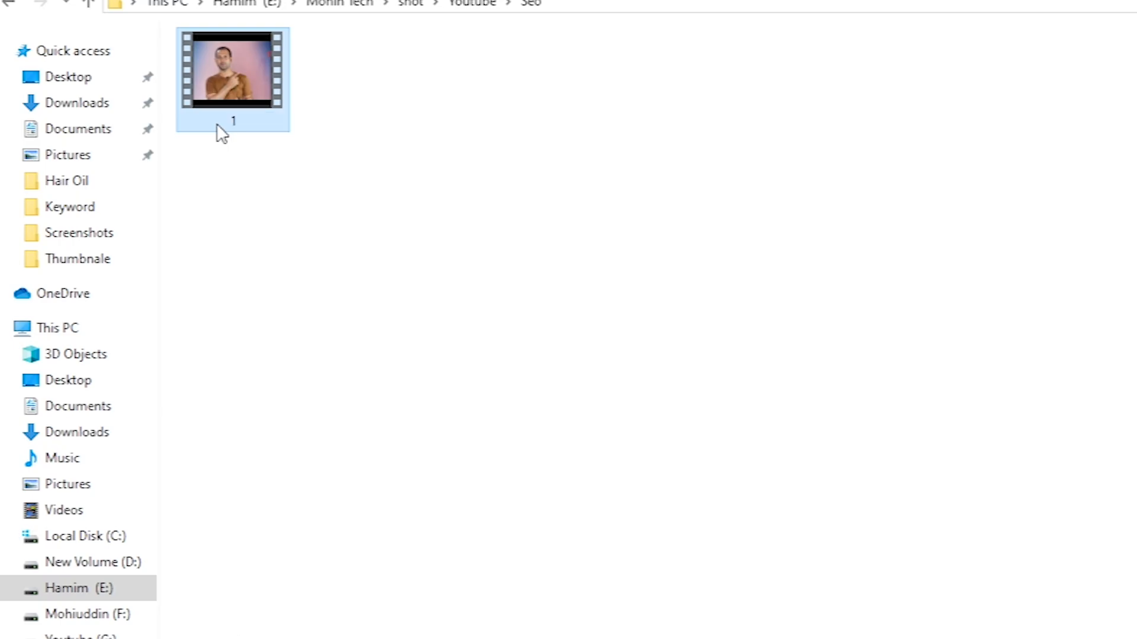
right_click(217, 126)
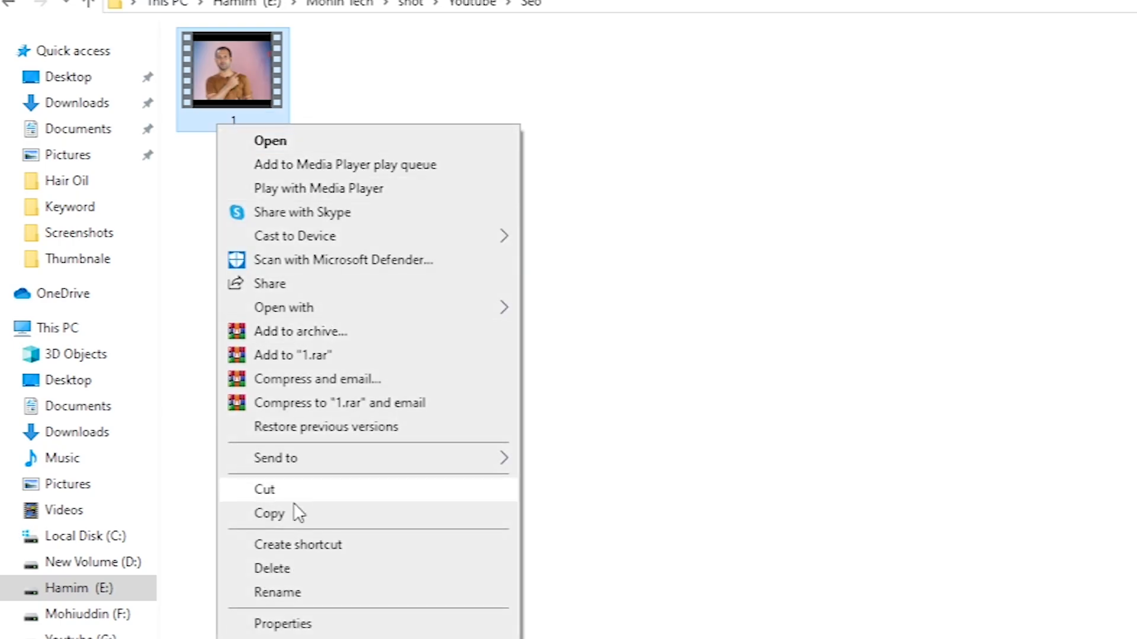
left_click(294, 623)
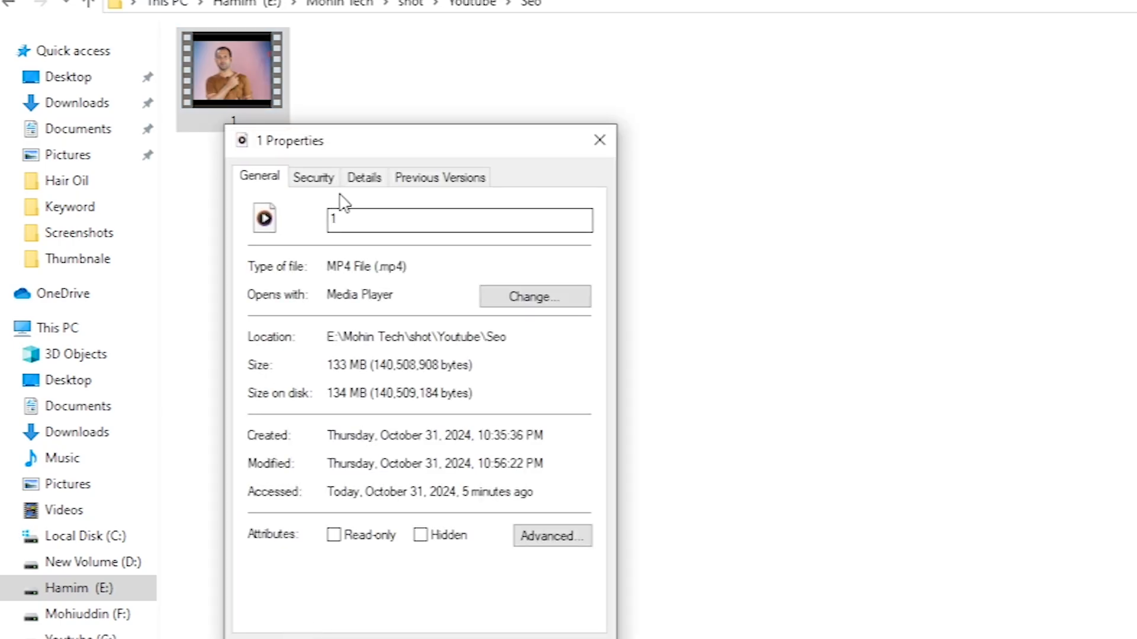
left_click(355, 187)
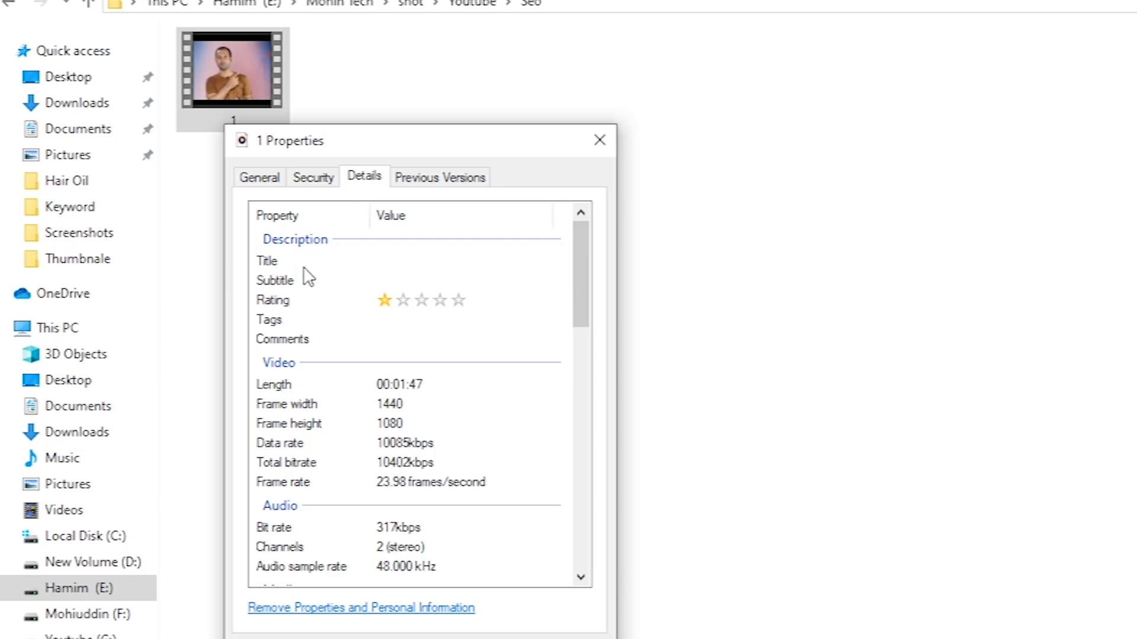
left_click_drag(343, 135, 610, 161)
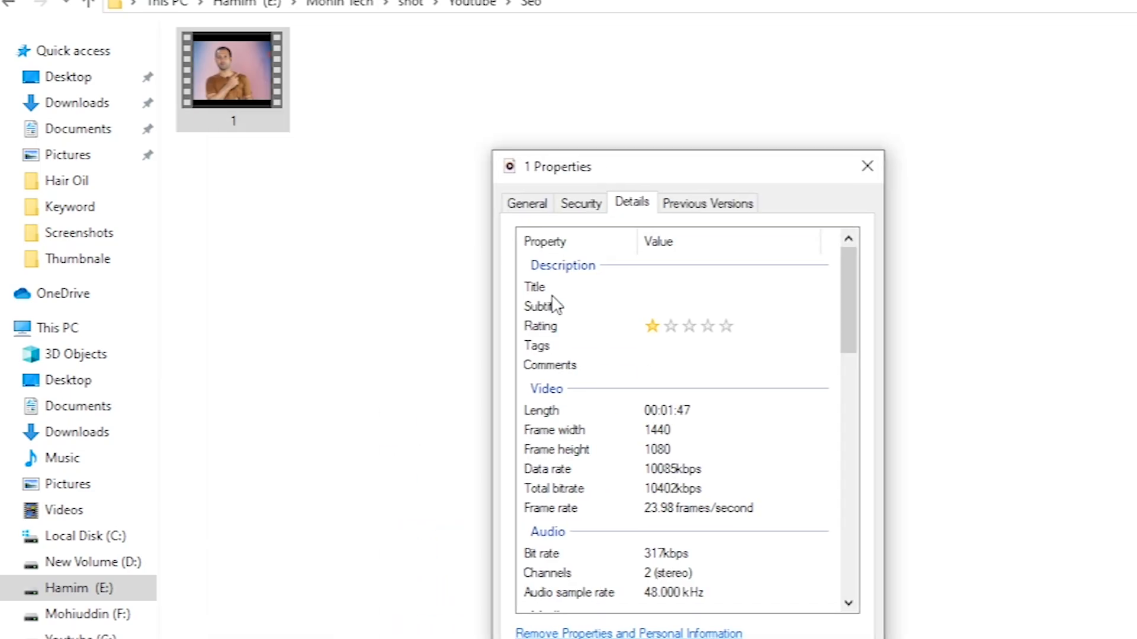
Set both the title and the subtitle of video 1 to "How to get youtube video seo bangla".
left_click(696, 288)
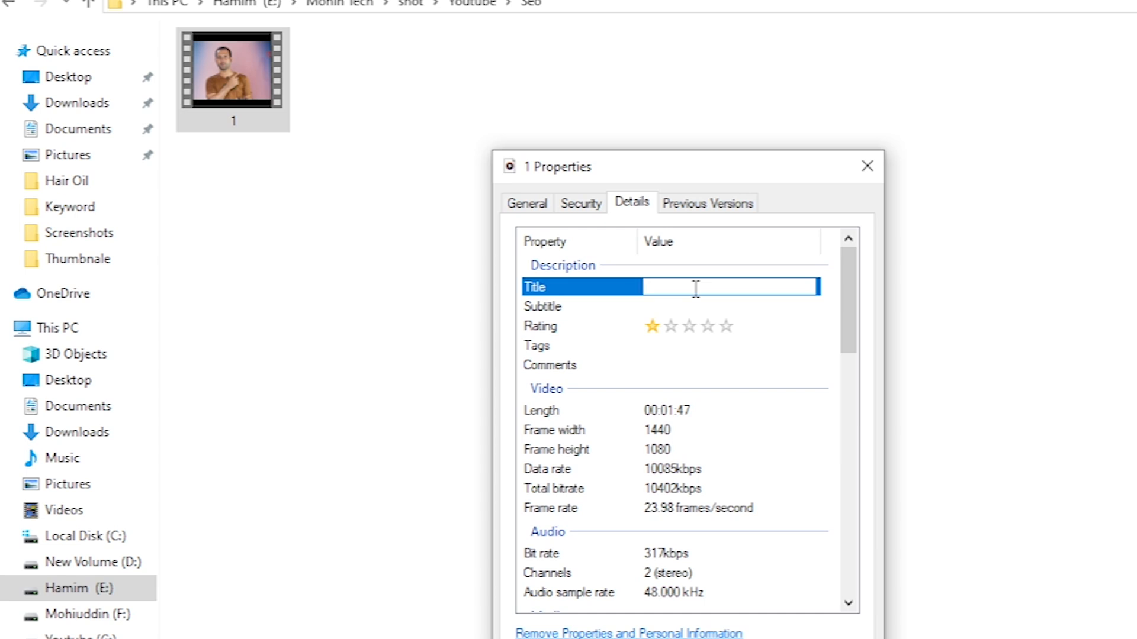
key("ctrl+v")
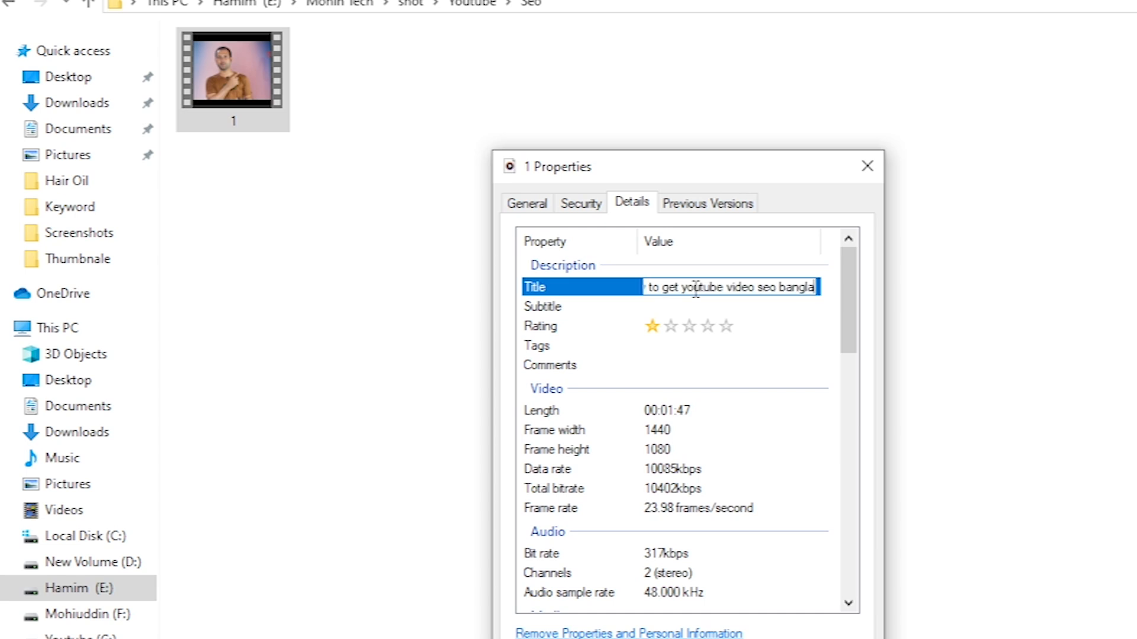
left_click(708, 306)
type("How to get youtube video seo bangla")
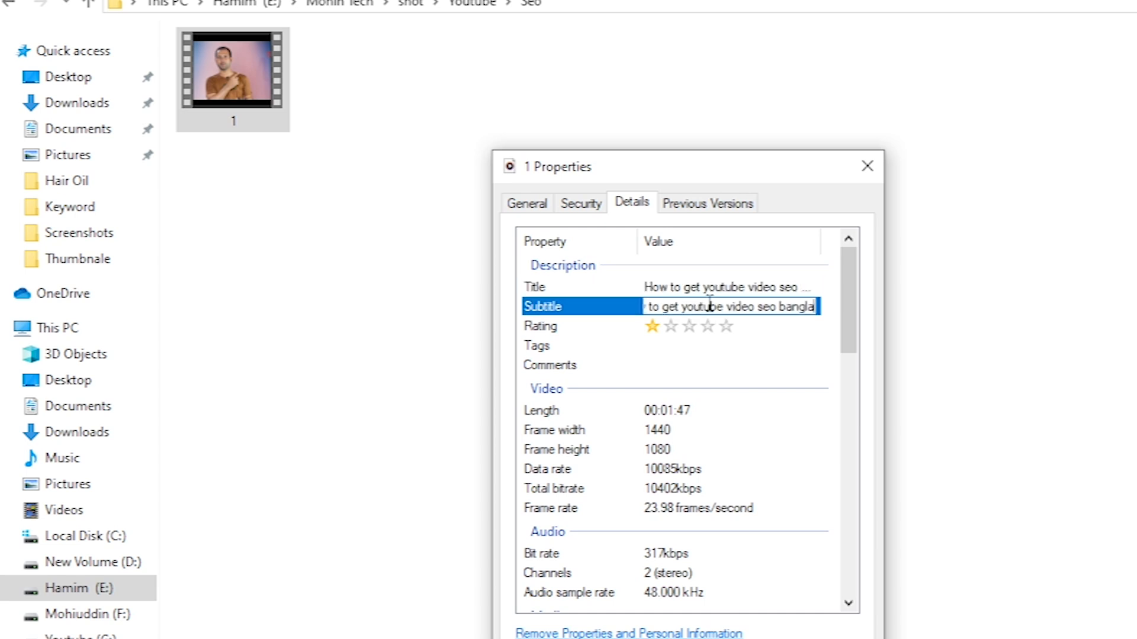
Rate video 1 five stars and save the changed file properties.
left_click(726, 327)
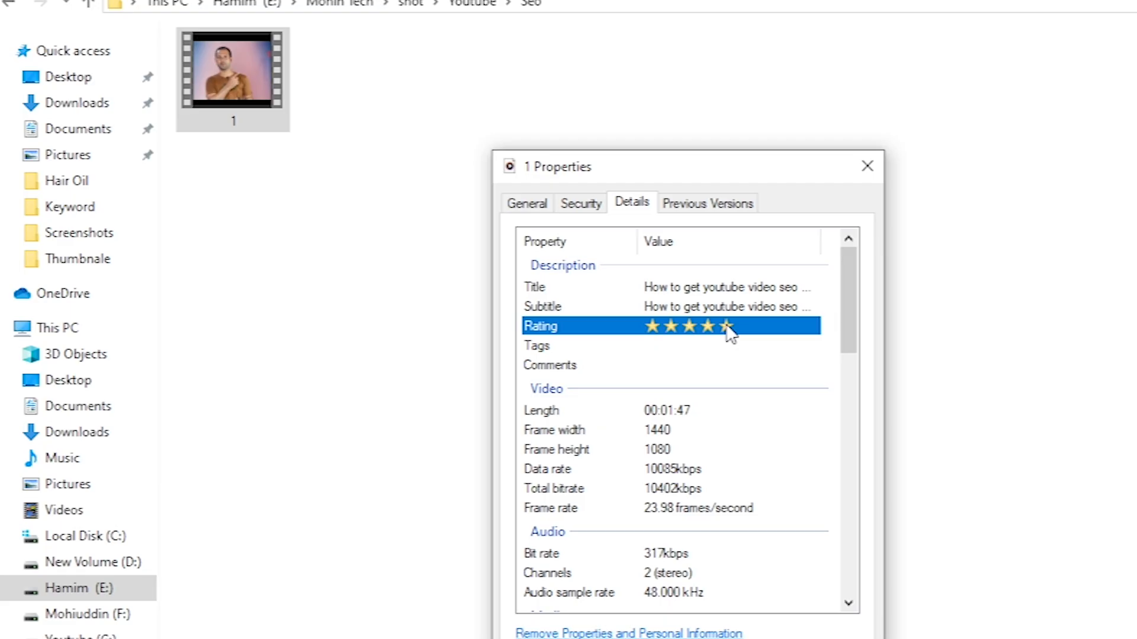
left_click(741, 577)
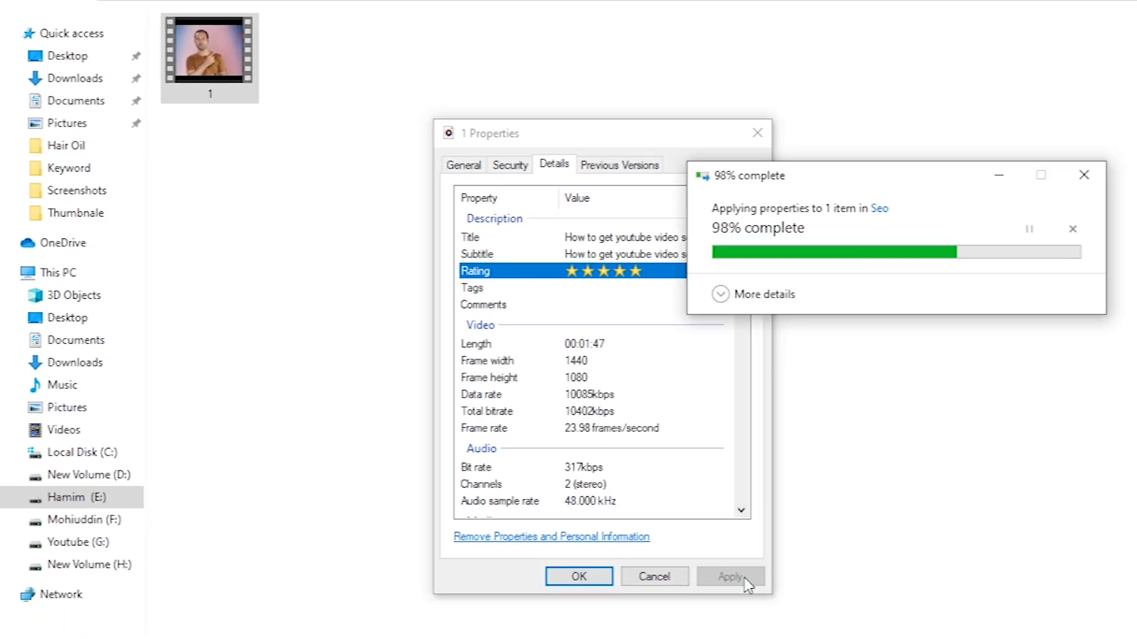
left_click(587, 584)
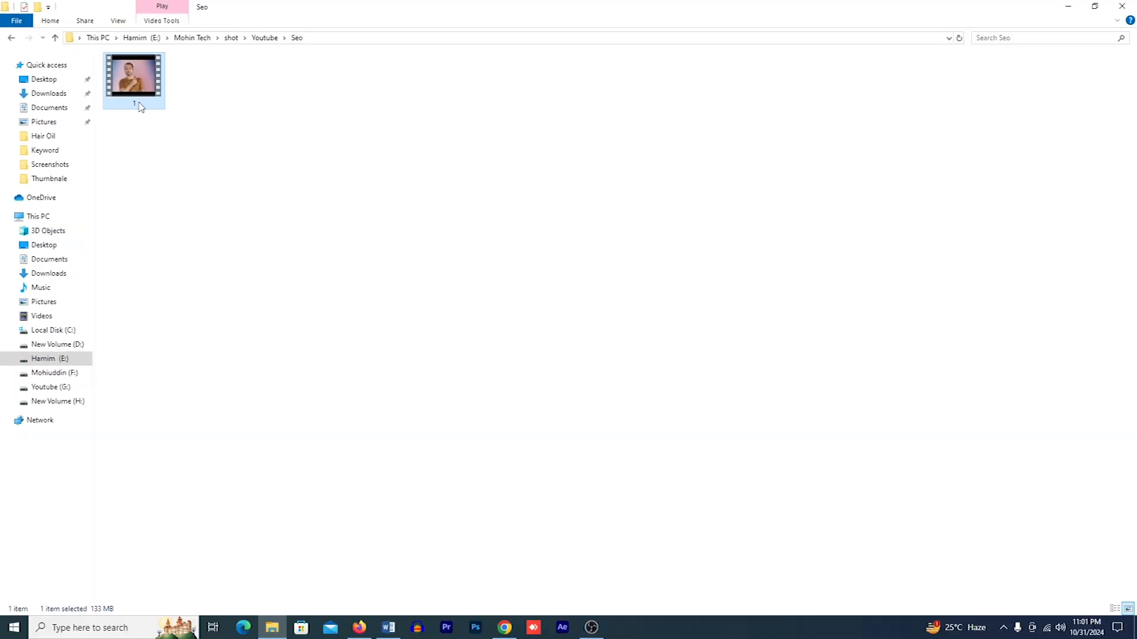
Reopen the detailed file properties of video 1 in the Seo folder.
right_click(141, 107)
left_click(193, 375)
left_click(219, 131)
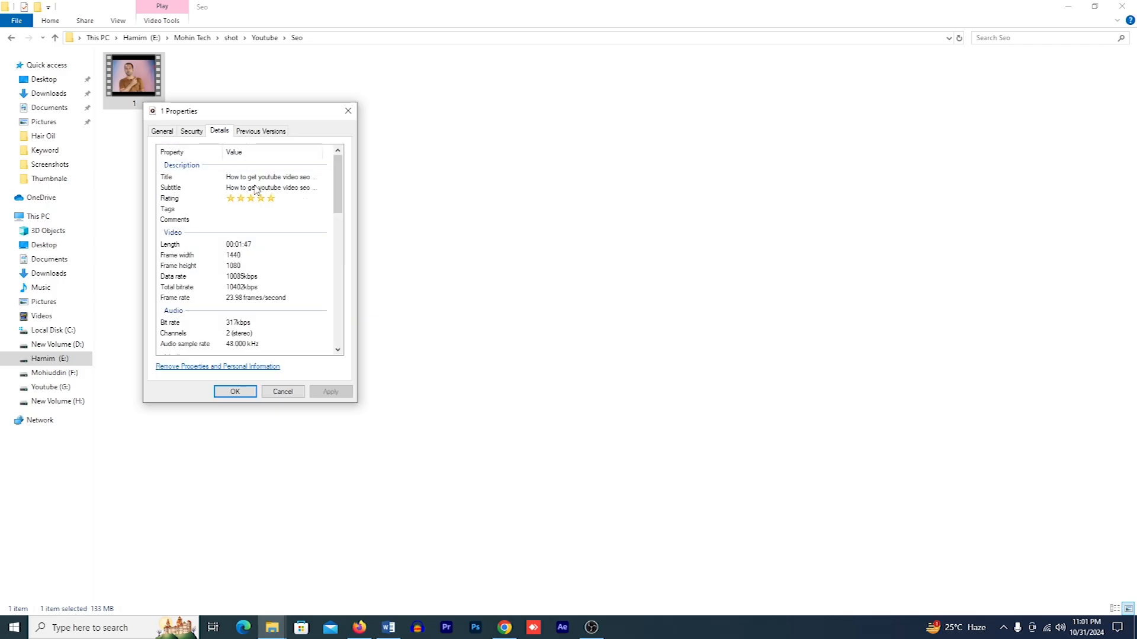
left_click(249, 209)
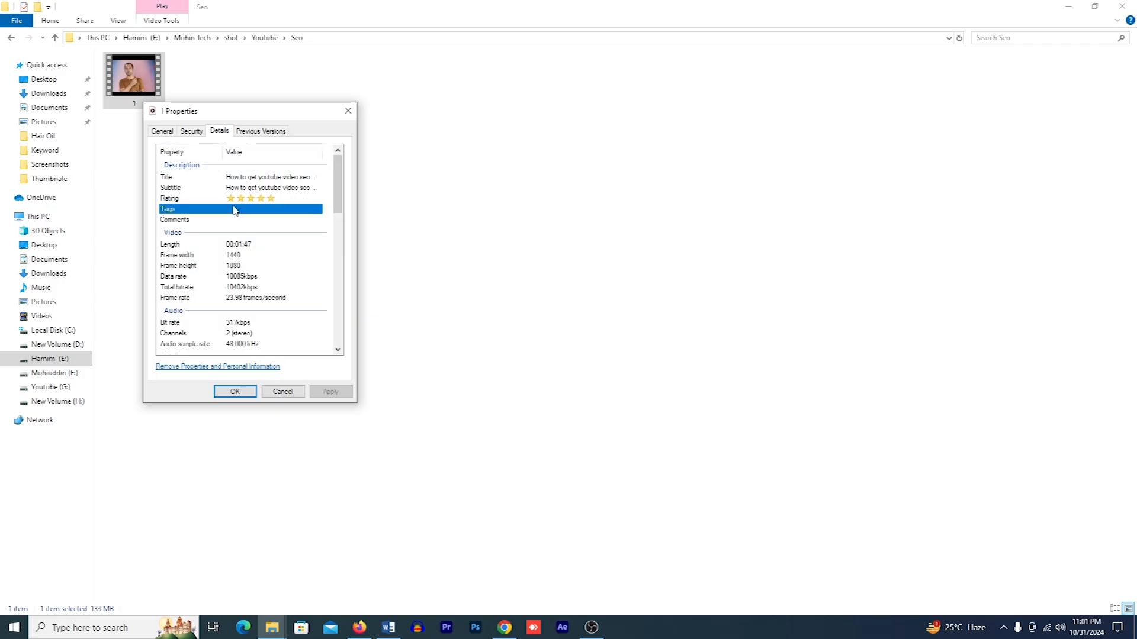
left_click(247, 221)
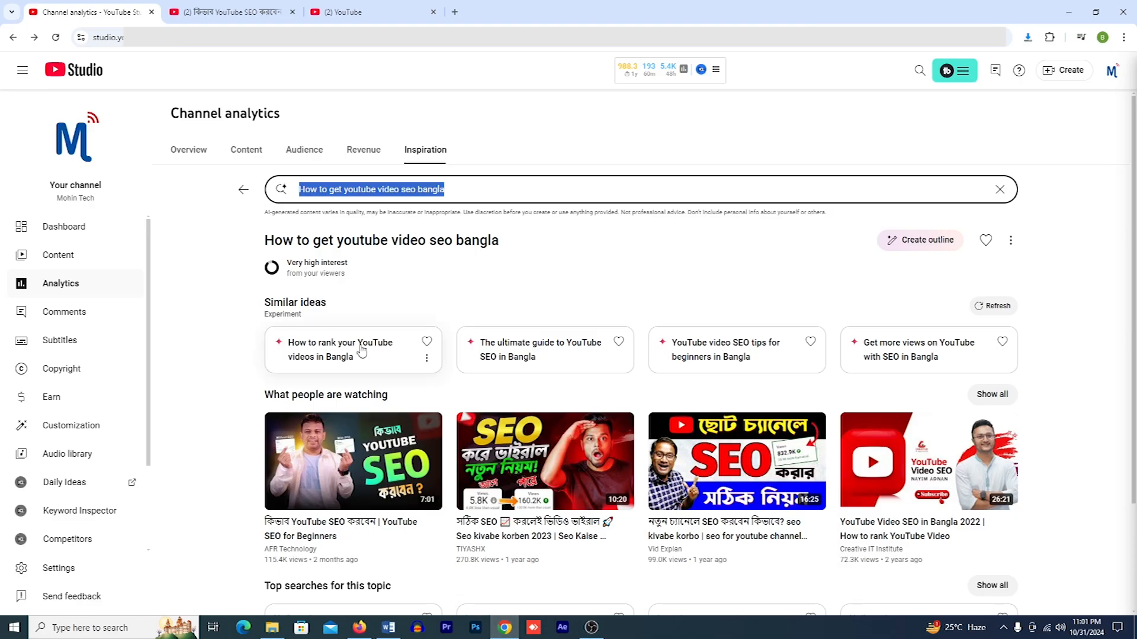
In YouTube Studio, copy all four similar ideas, from "How to rank your YouTube videos in Bangla" to "Get more views on YouTube with SEO in Bangla".
left_click_drag(253, 347, 355, 359)
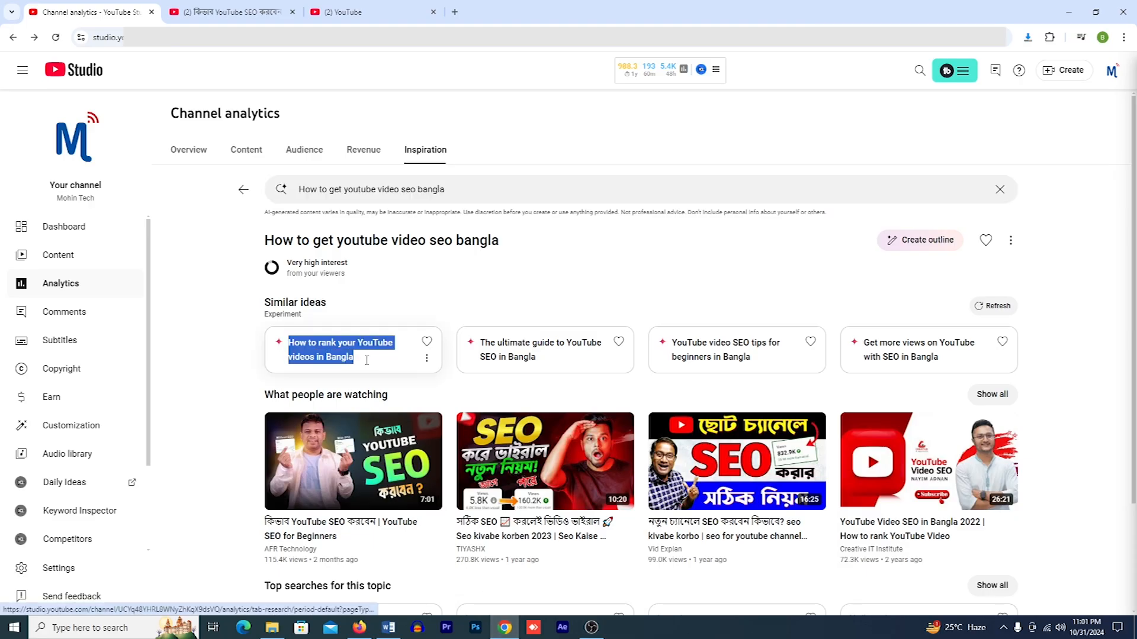
left_click_drag(449, 361, 972, 353)
key("ctrl+c")
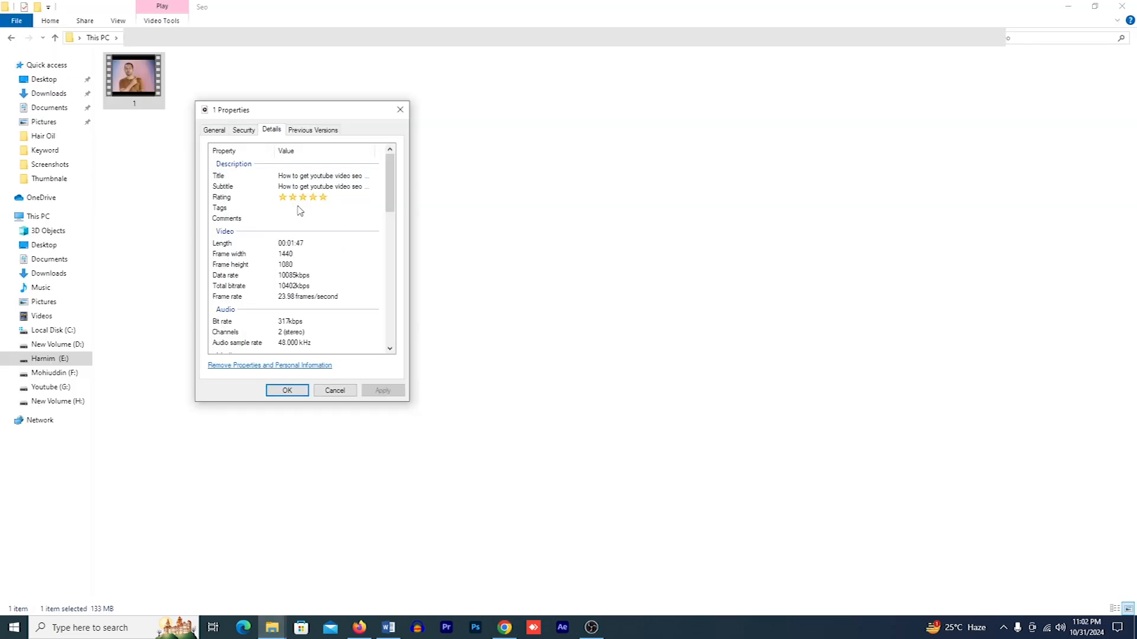
Switch back to the properties of video 1 and paste the four copied YouTube ideas as its tags.
left_click(290, 206)
left_click(292, 207)
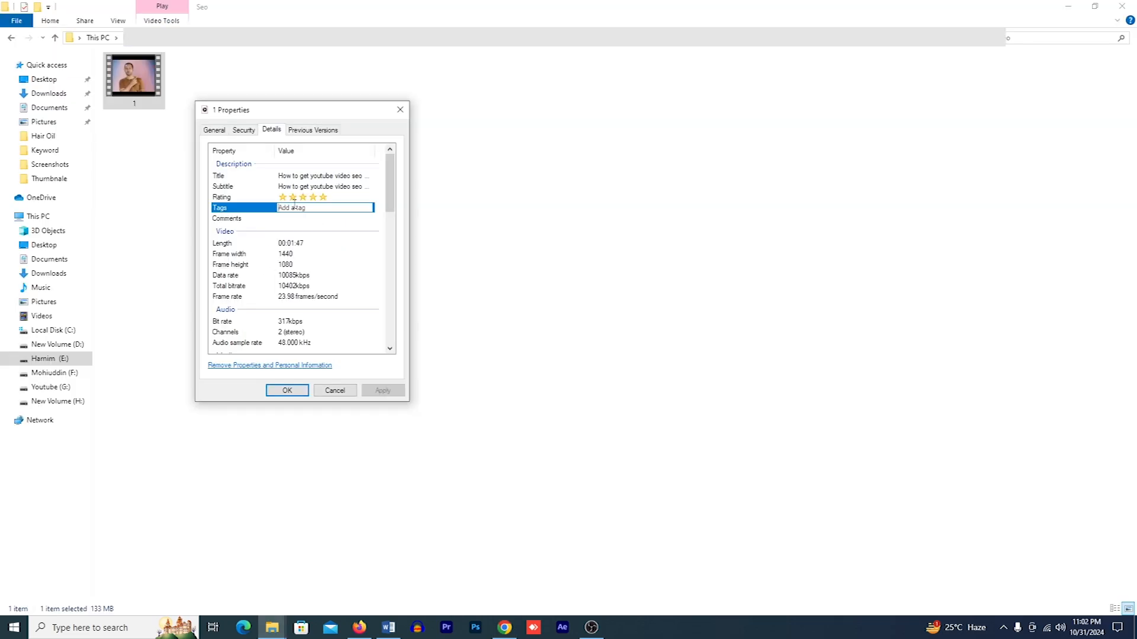
key("ctrl+v")
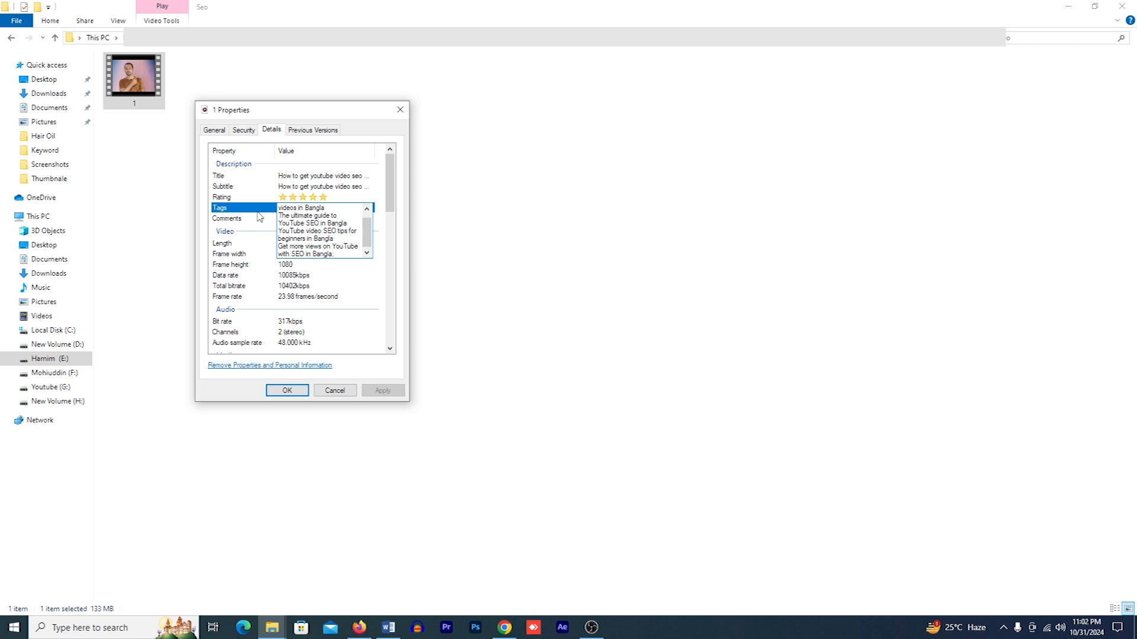
key("Return")
Paste the same four ideas into the comments of video 1, apply the changes and close its properties.
left_click(293, 219)
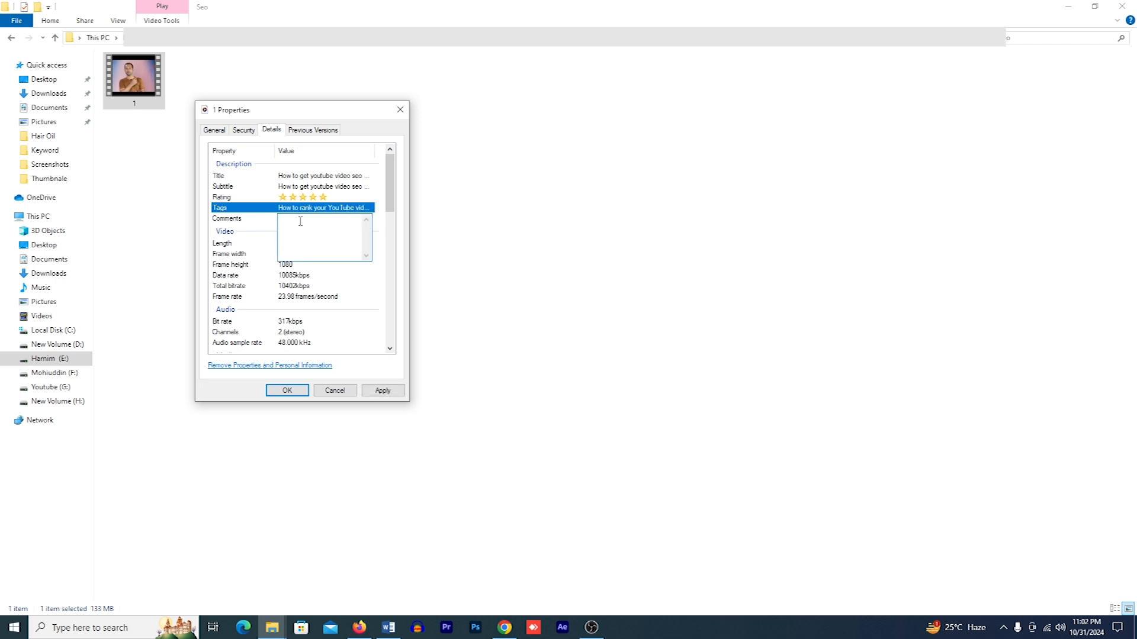
key("ctrl+v")
left_click(246, 217)
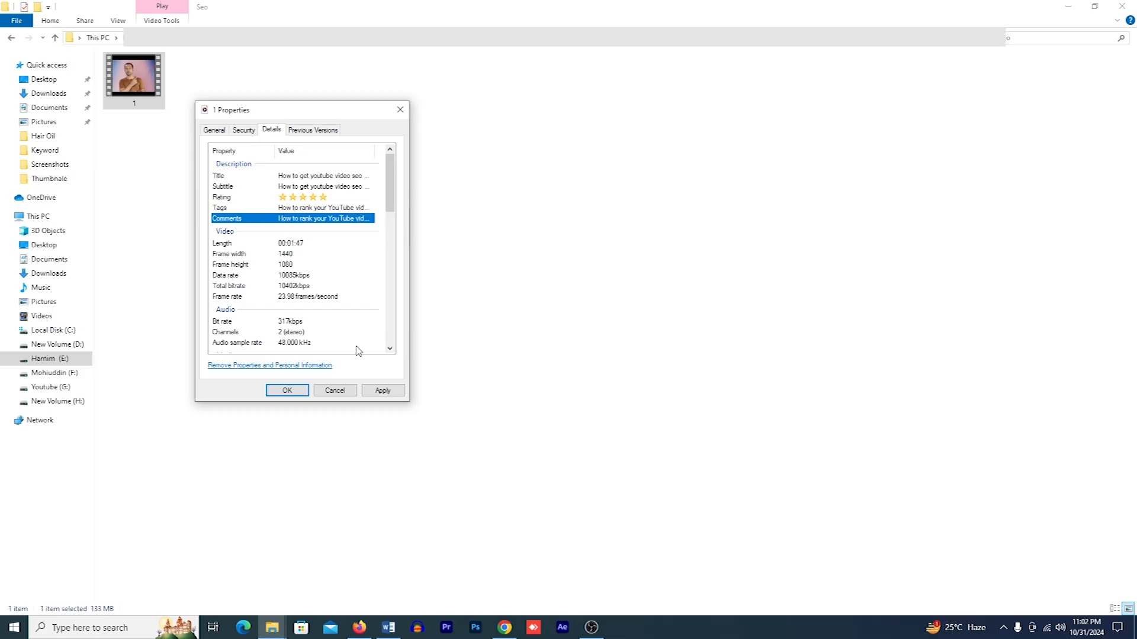
left_click(383, 392)
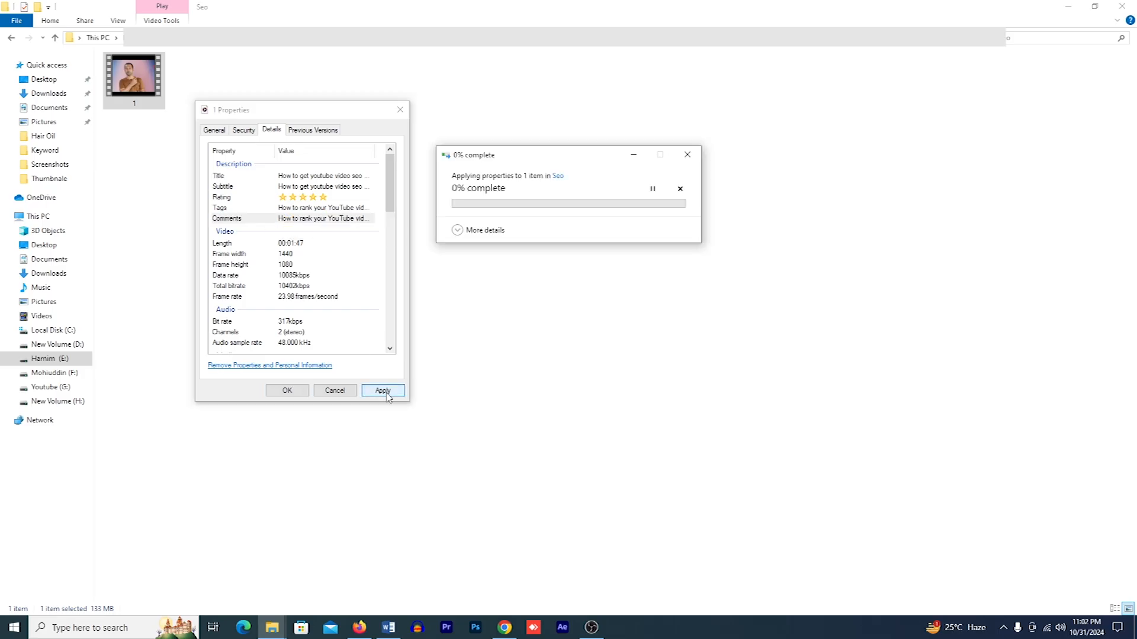
left_click(287, 391)
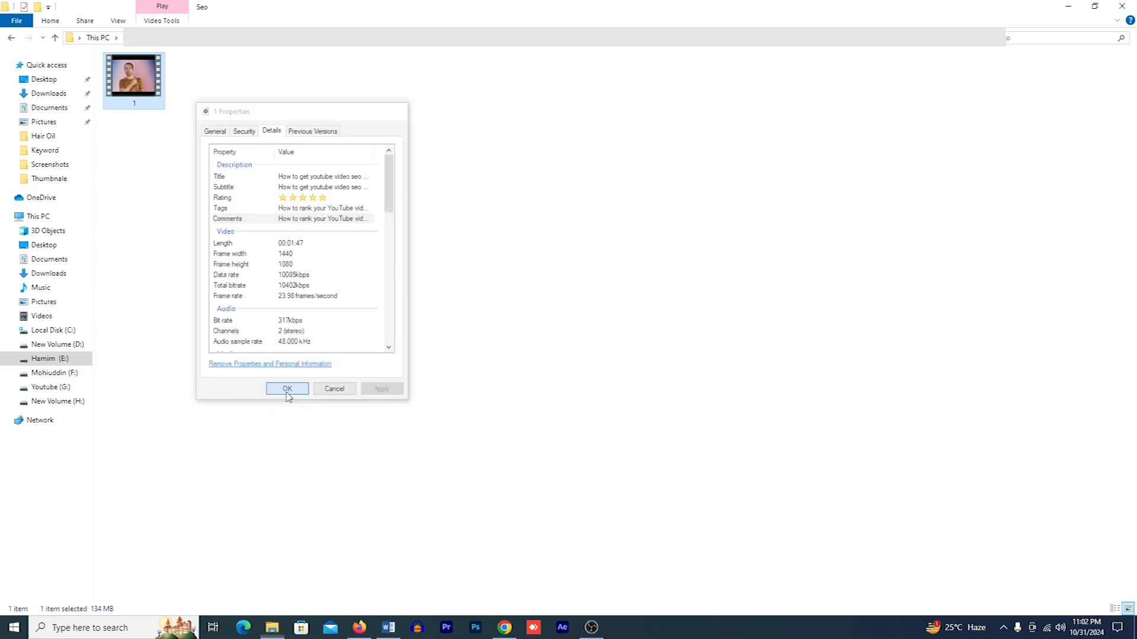
List the Seo folder with file details and rename video 1 as "How to rank your YouTube videos in Bangla".
right_click(127, 87)
left_click(122, 22)
left_click(132, 82)
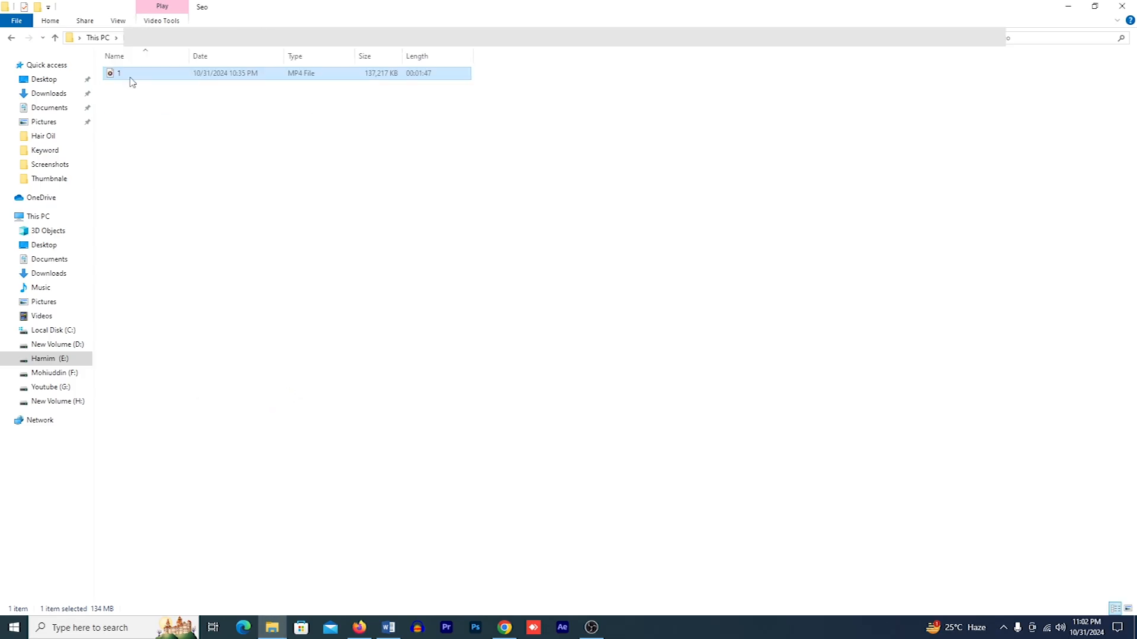
right_click(126, 78)
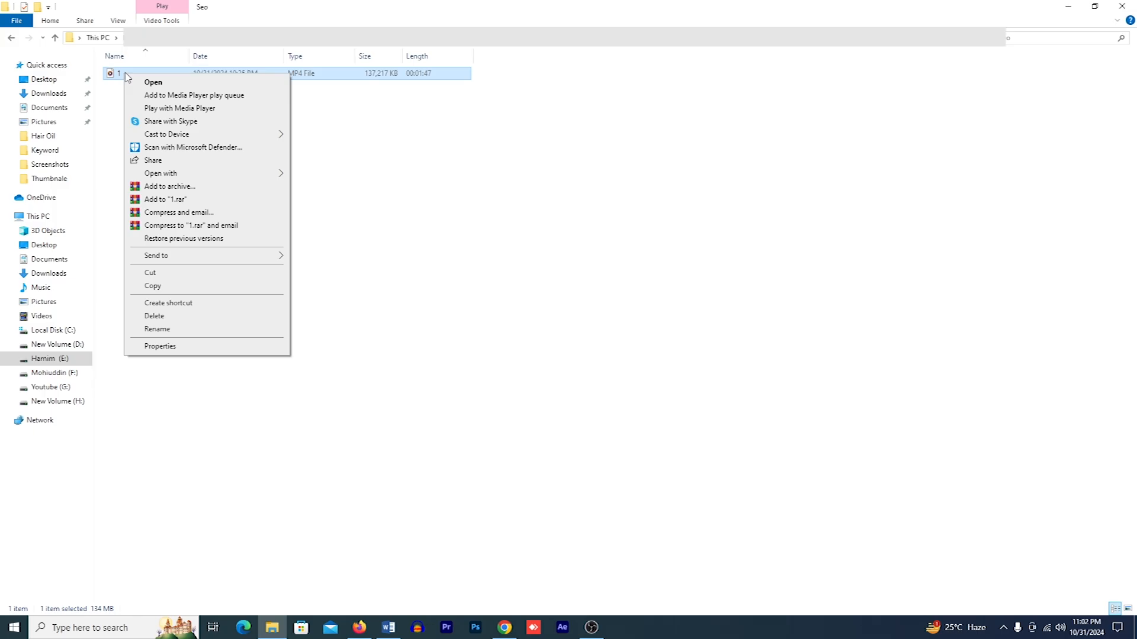
left_click(166, 329)
key("ctrl+v")
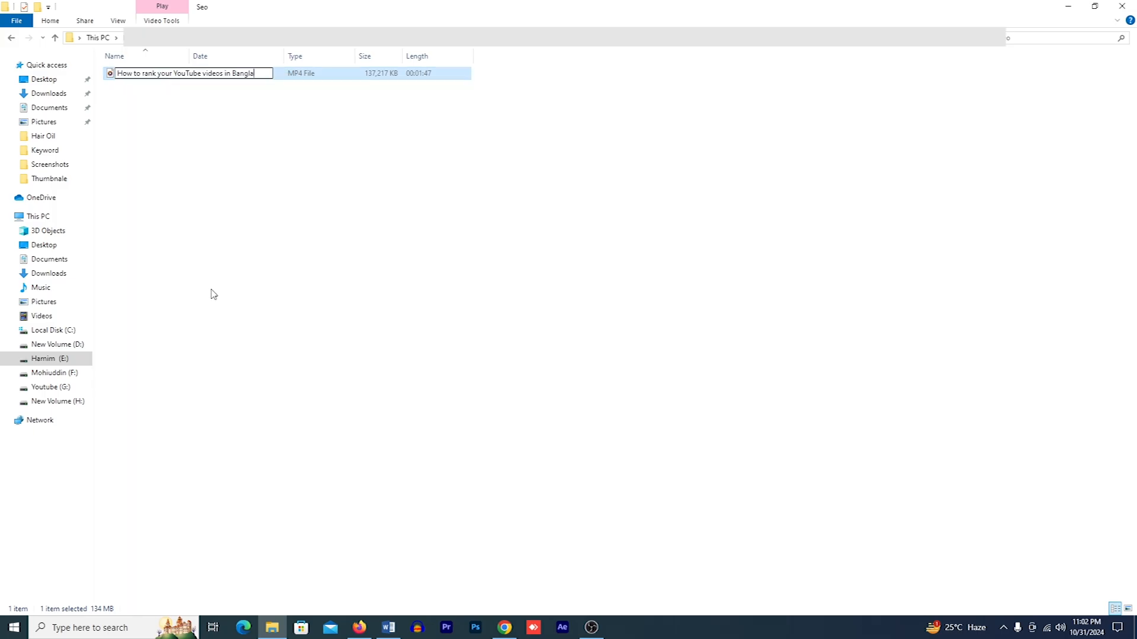
key("Return")
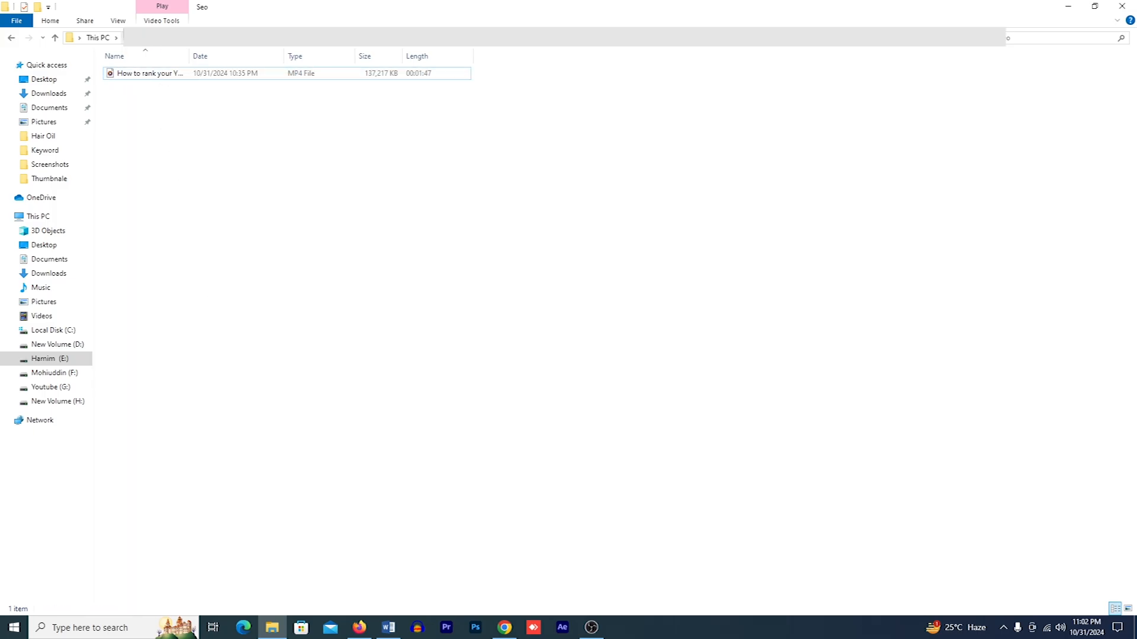
Change the Seo folder's layout to tiles so the renamed video has a thumbnail beside its full name.
left_click(118, 20)
left_click(141, 61)
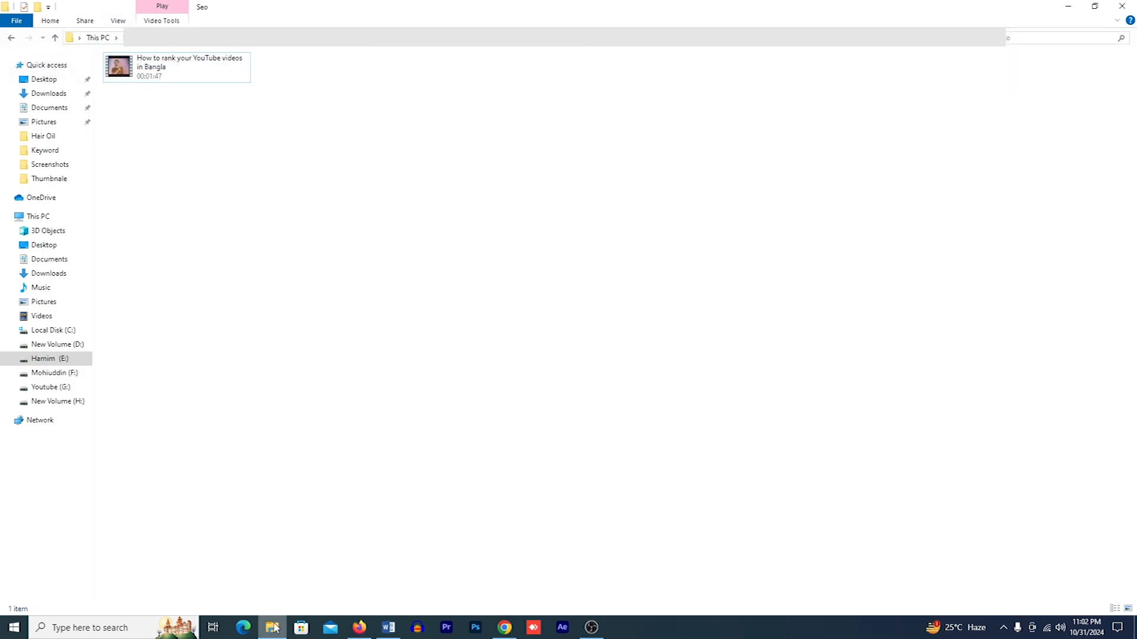
mouse_move(500, 627)
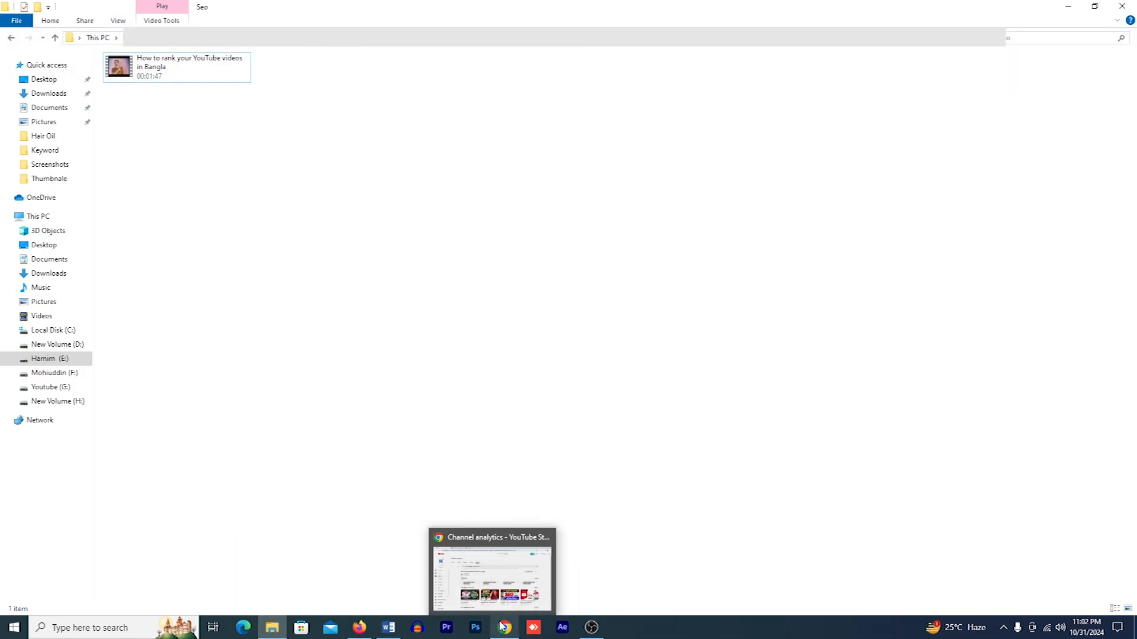